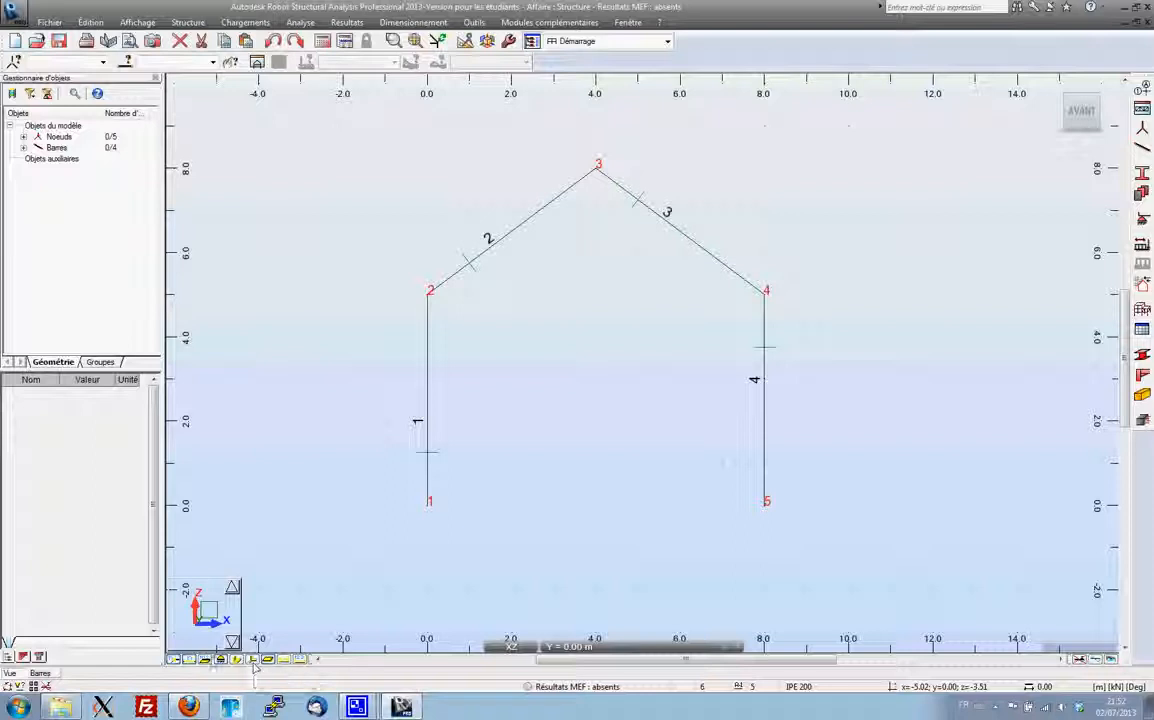
Step: Toggle the bar number labels off and on, and display the section shapes on the frame's bars
click(174, 659)
click(175, 660)
click(189, 660)
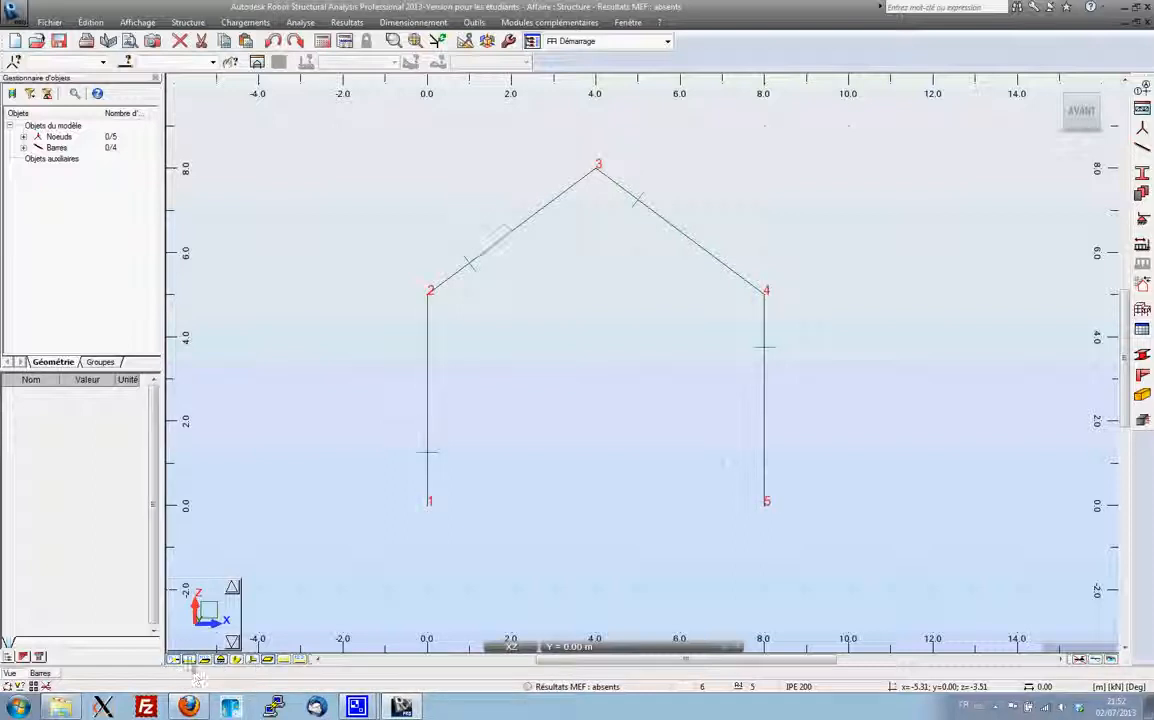
click(189, 660)
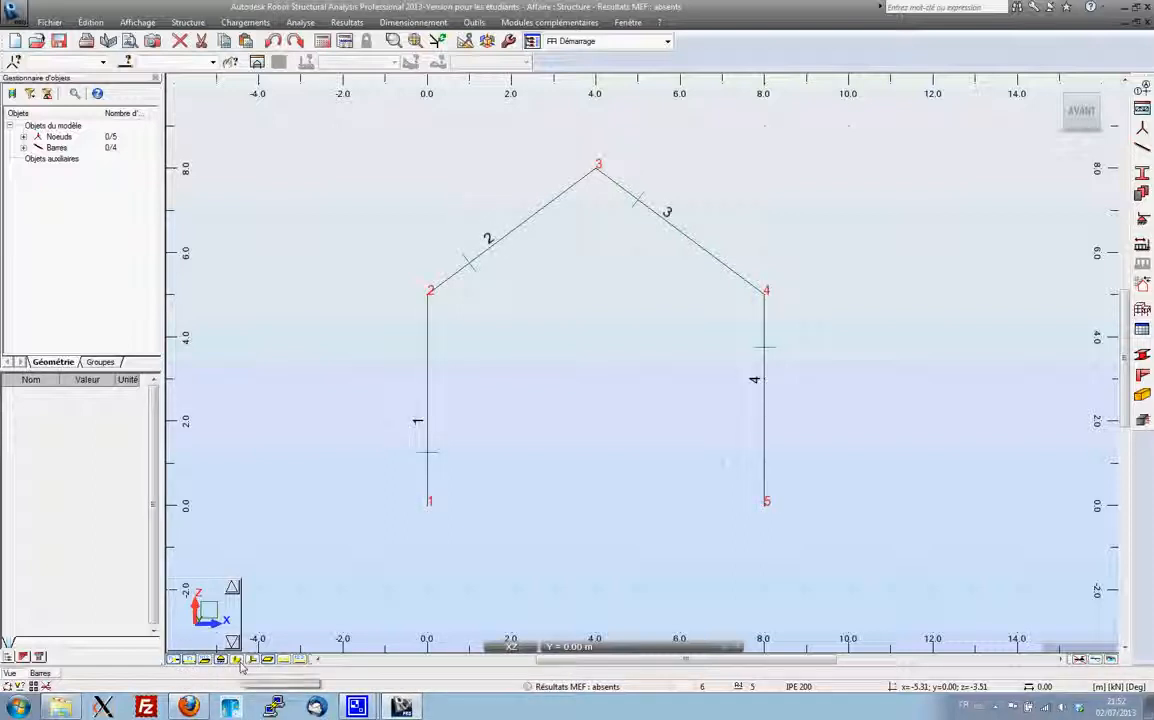
click(237, 660)
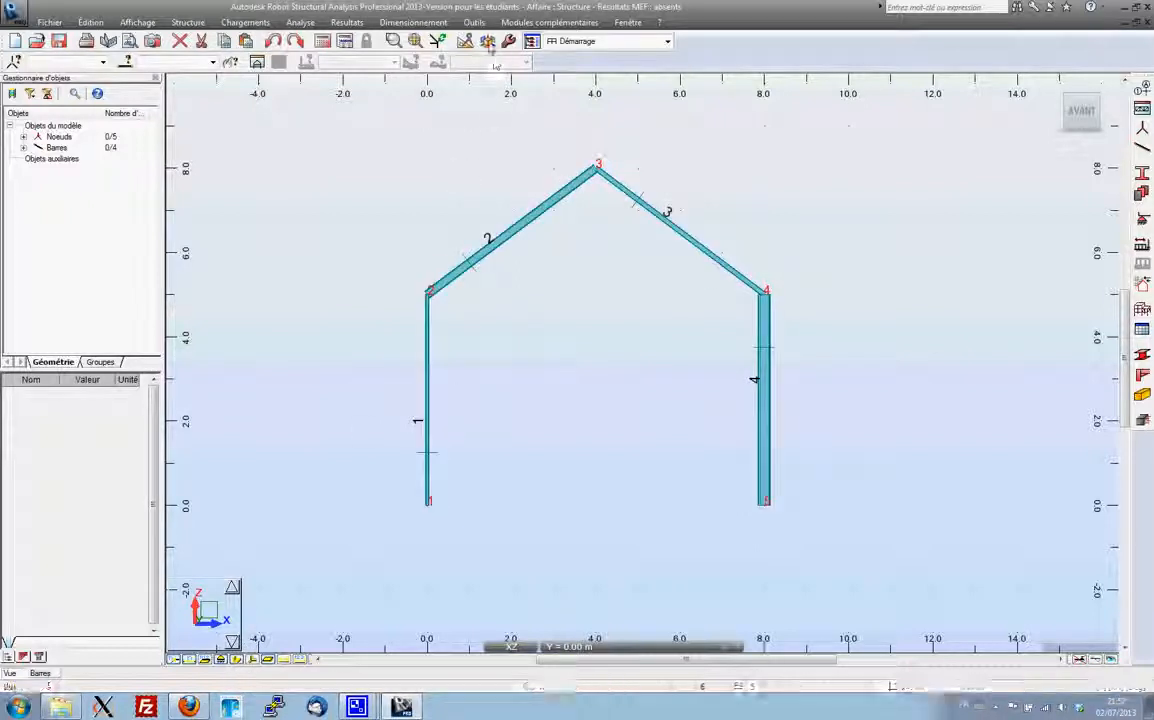
Step: Orbit the frame in 3D and inspect the bar profiles up close at the ridge joint, node 3
click(439, 42)
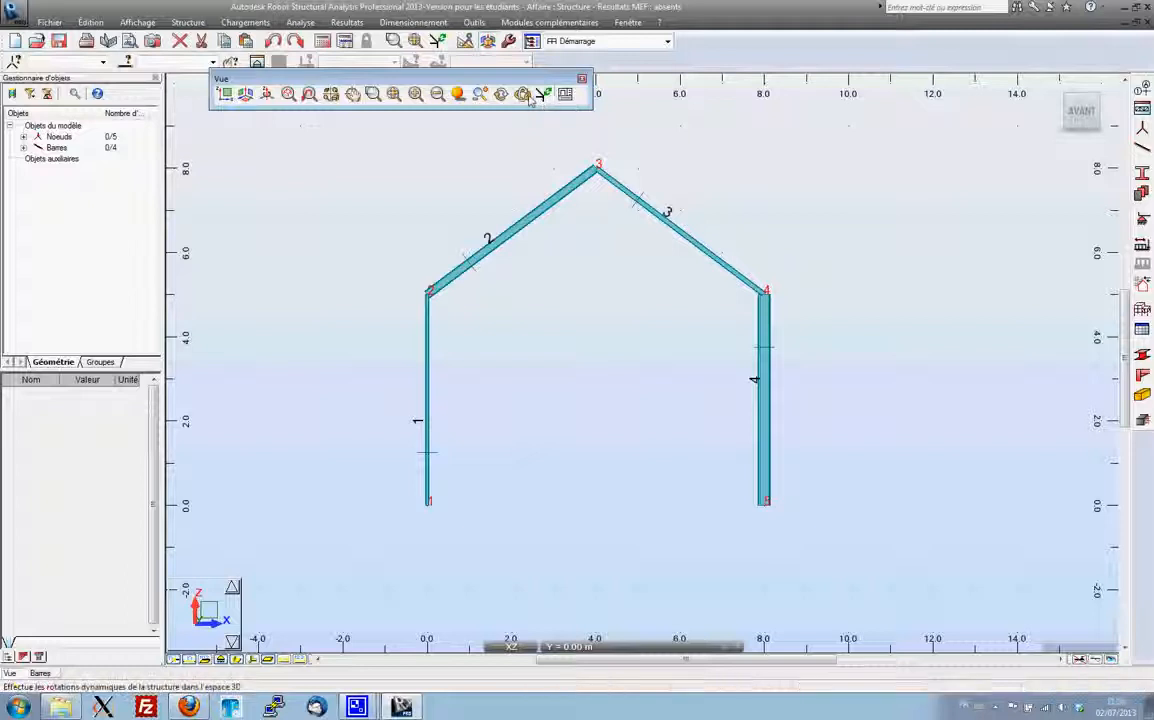
click(582, 78)
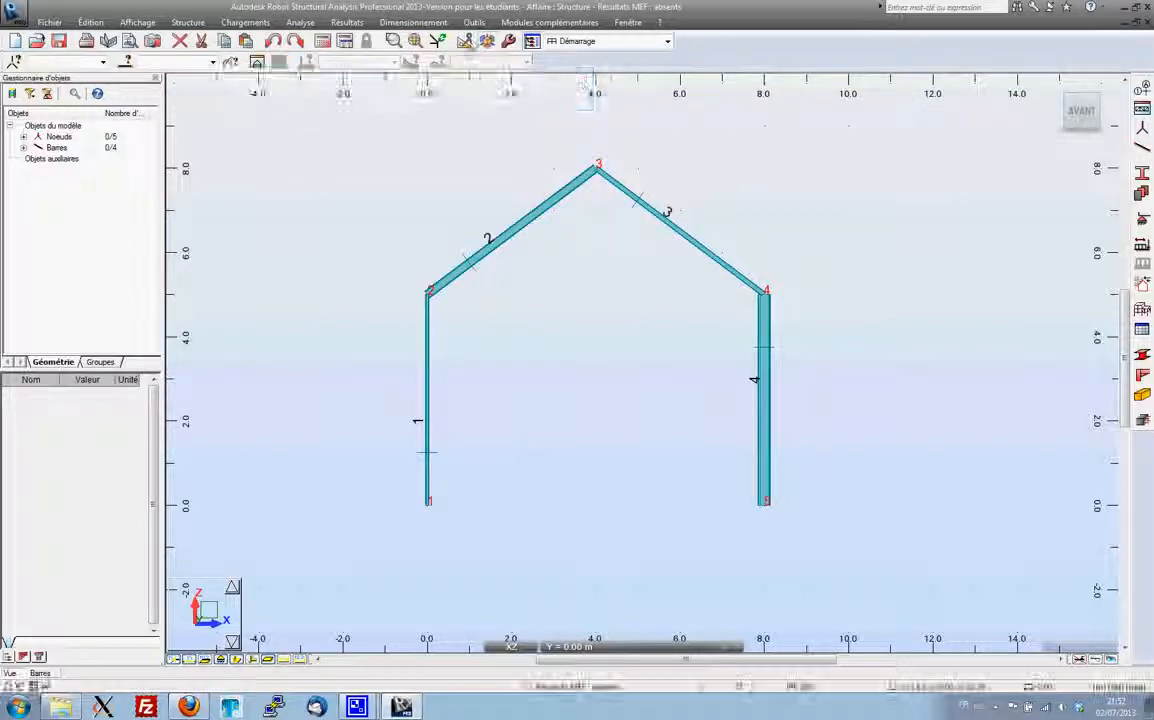
click(494, 44)
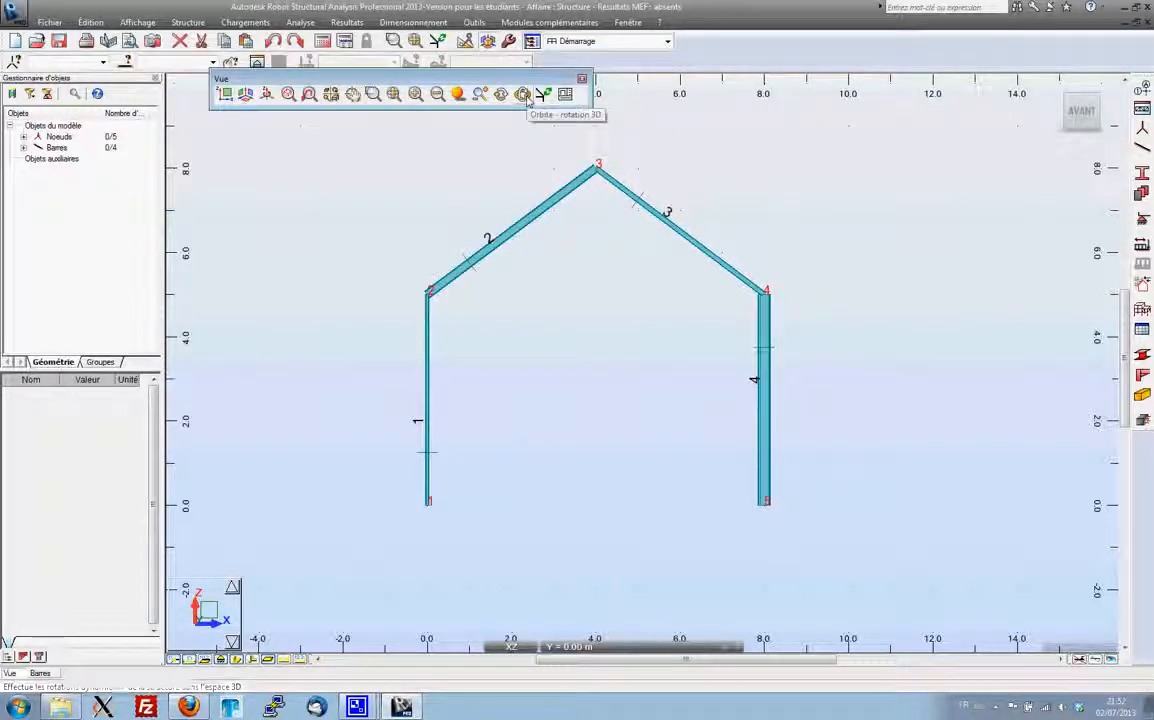
click(522, 94)
drag(570, 177, 582, 213)
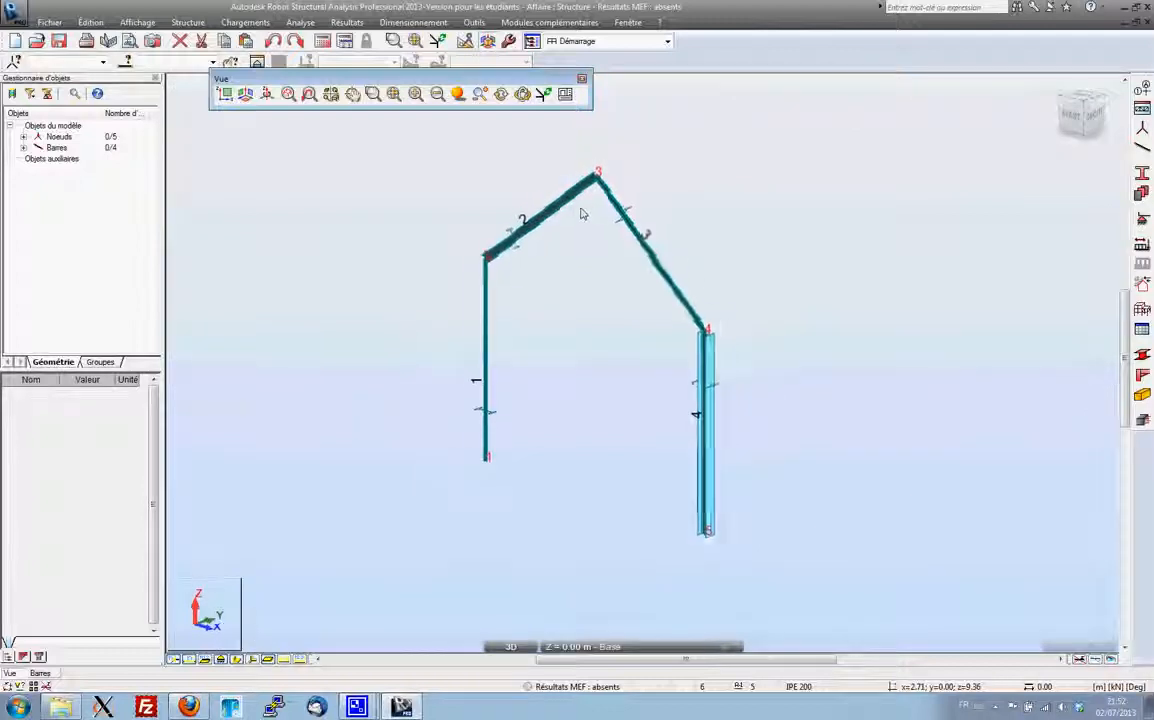
scroll(595, 240, up, 6)
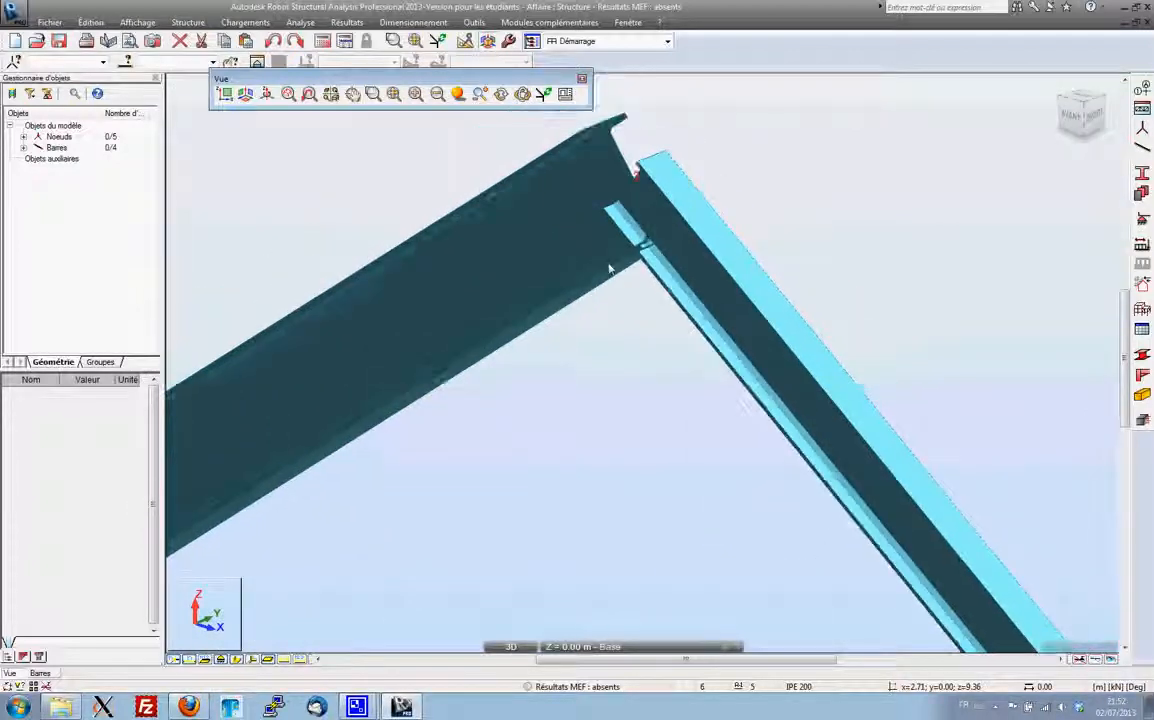
scroll(609, 268, down, 3)
scroll(609, 268, up, 2)
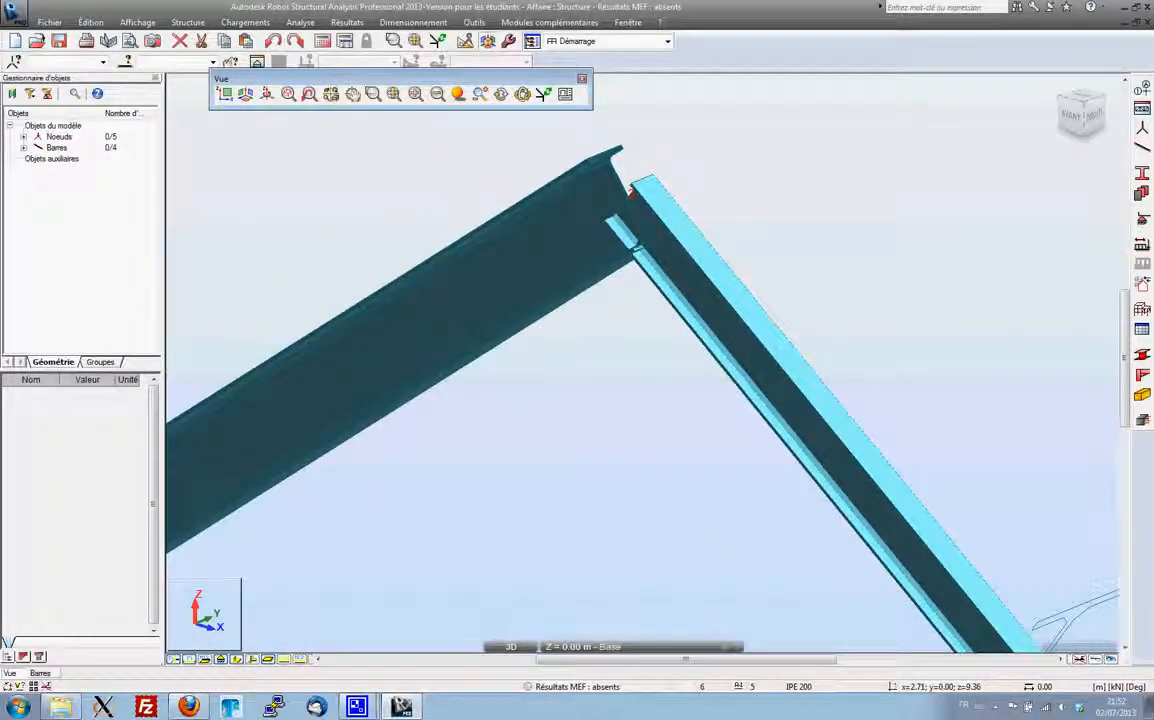
Step: Return to the XZ front view and bring the whole frame back into view
click(224, 94)
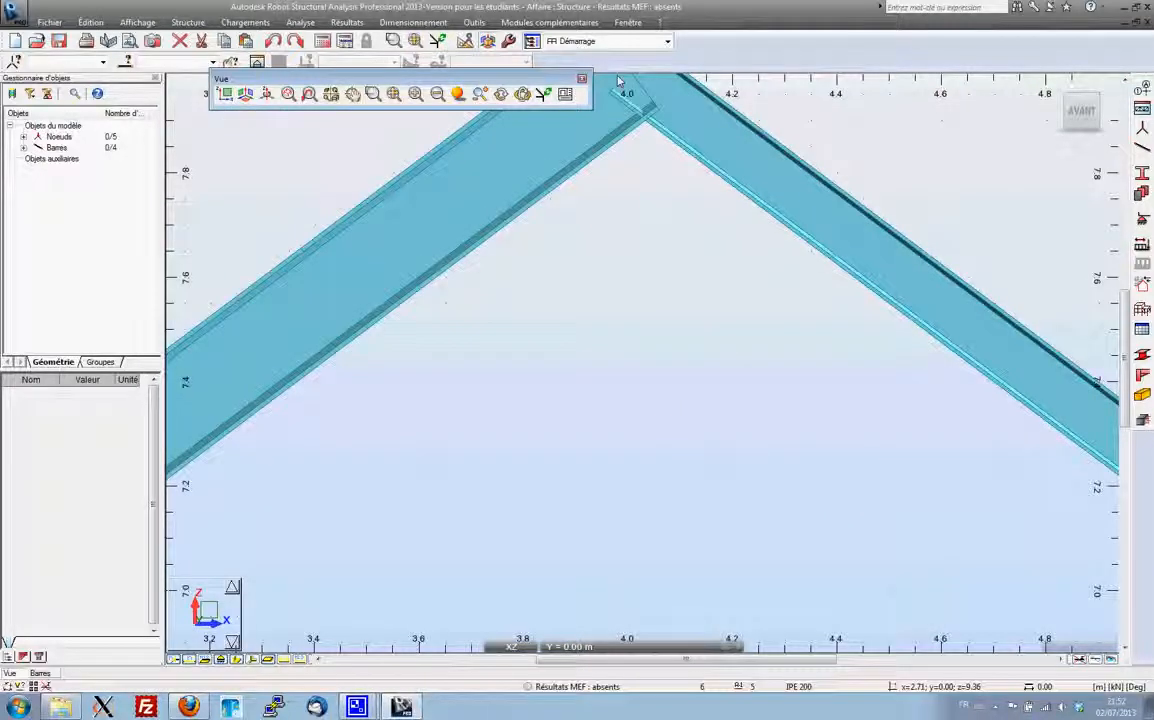
click(582, 78)
scroll(690, 293, down, 9)
scroll(690, 340, up, 1)
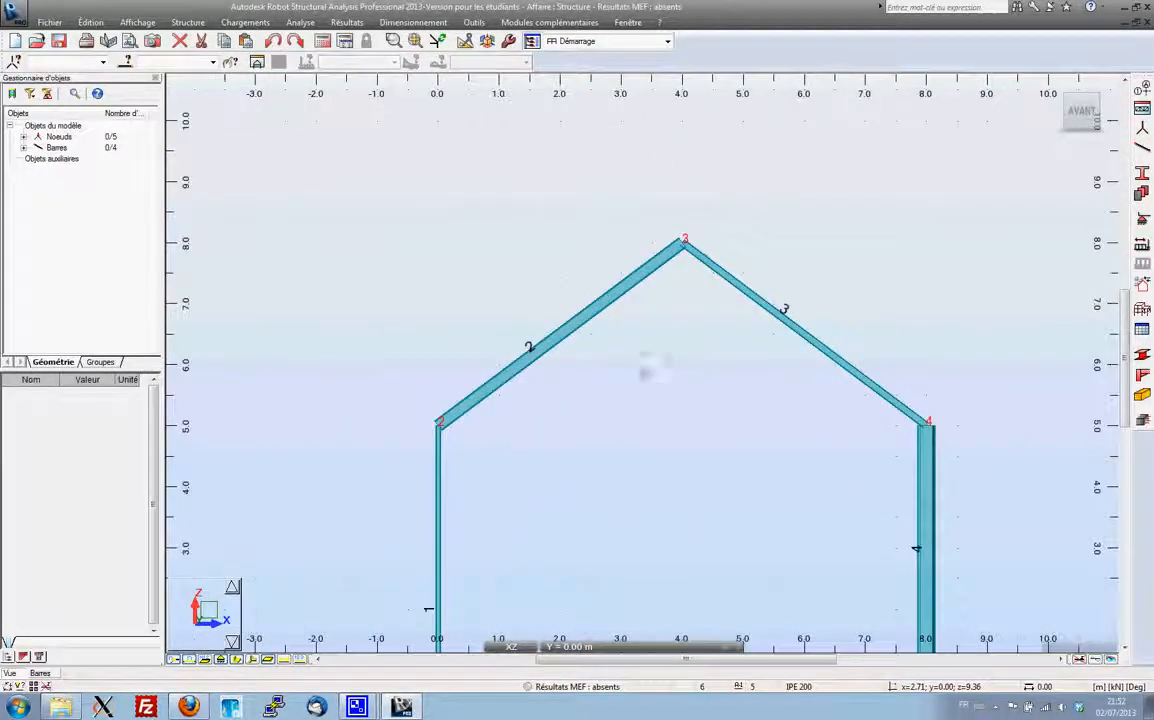
middle_drag(645, 365, 520, 224)
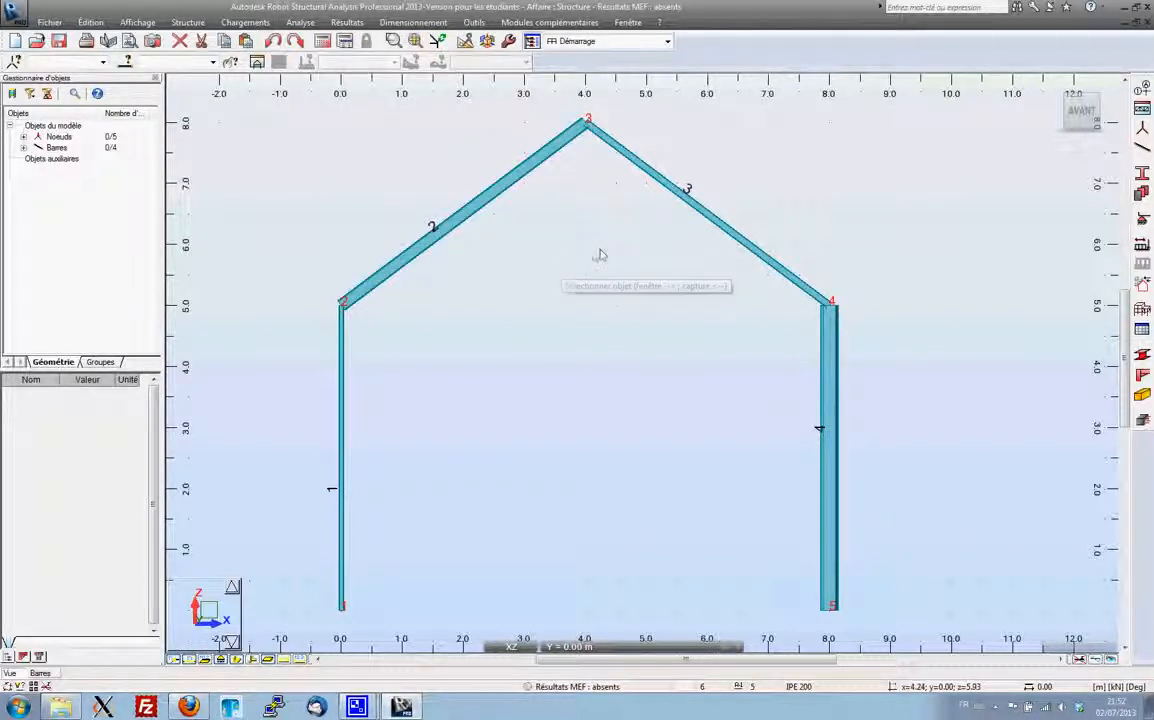
Step: Review the sections and materials in the bar table, and return to the structure view
click(620, 41)
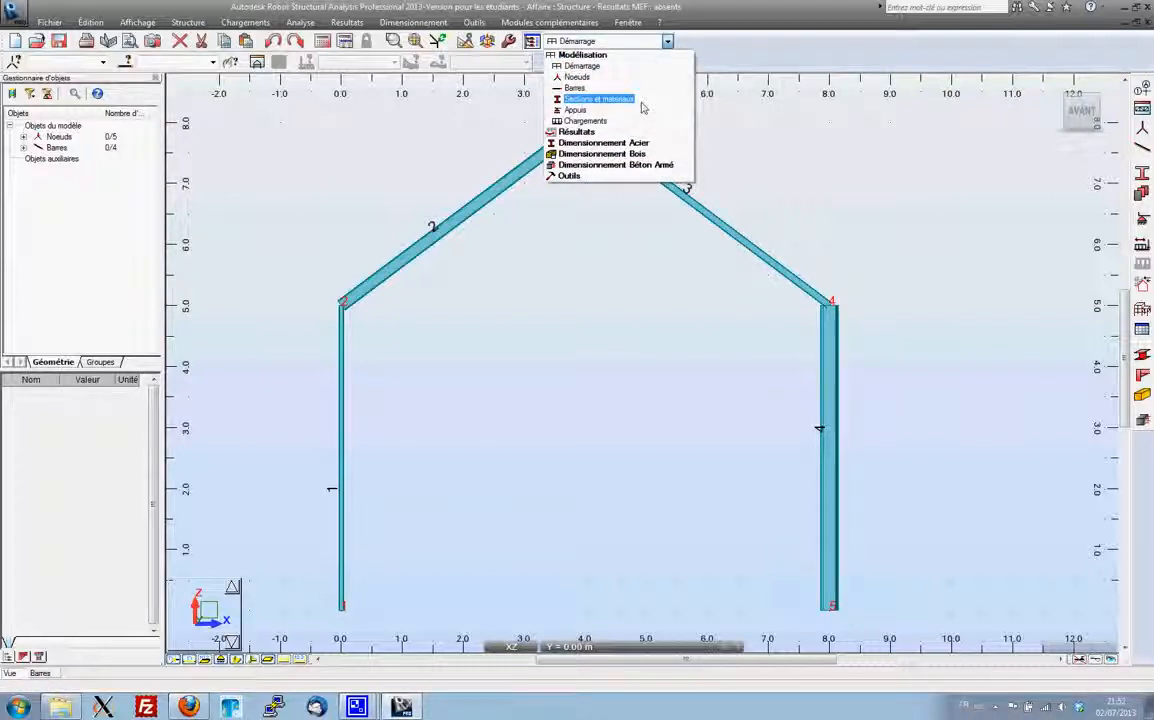
click(585, 54)
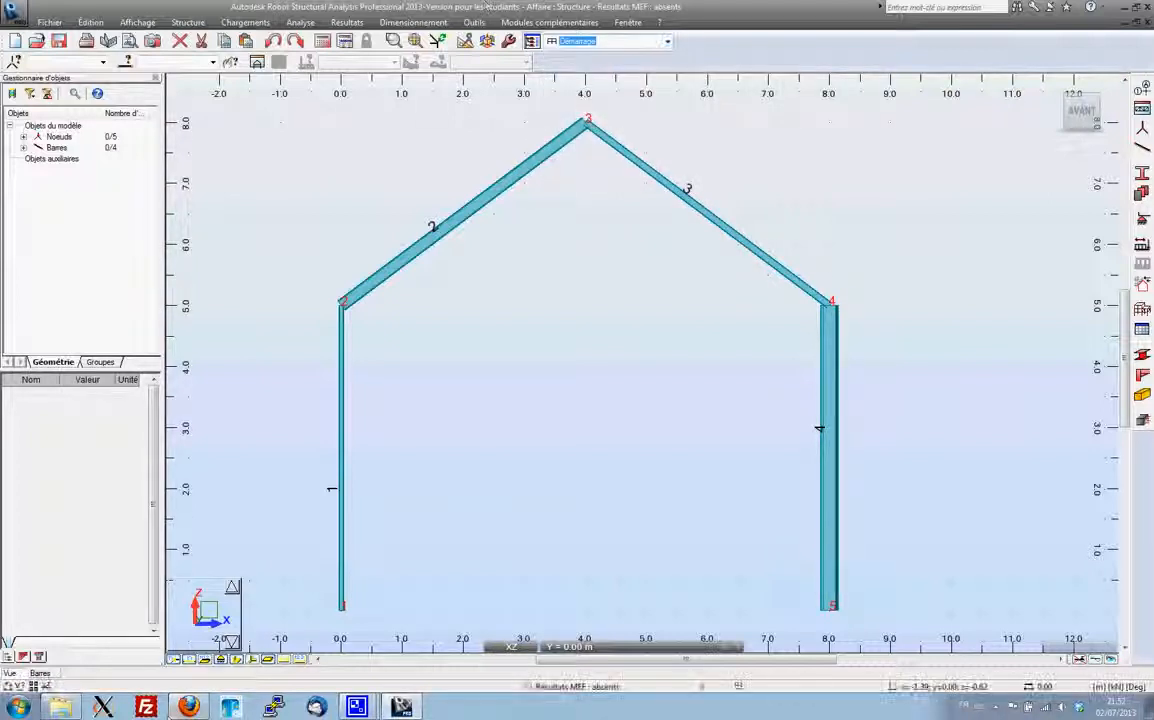
click(40, 673)
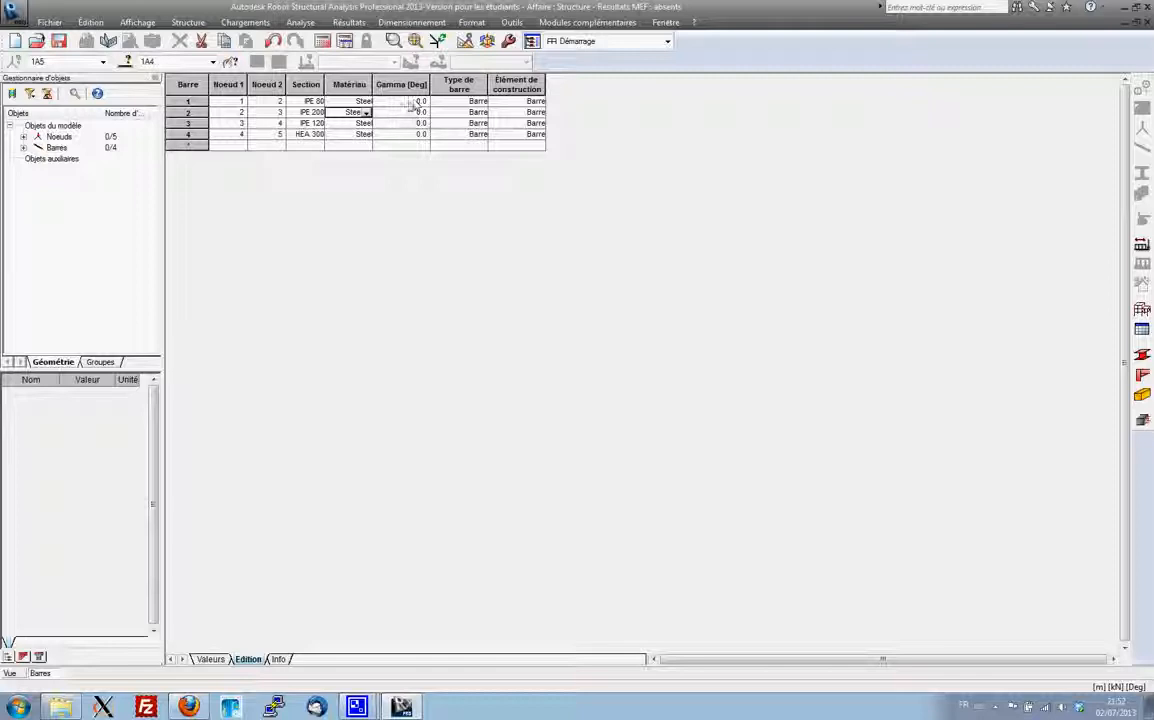
click(10, 673)
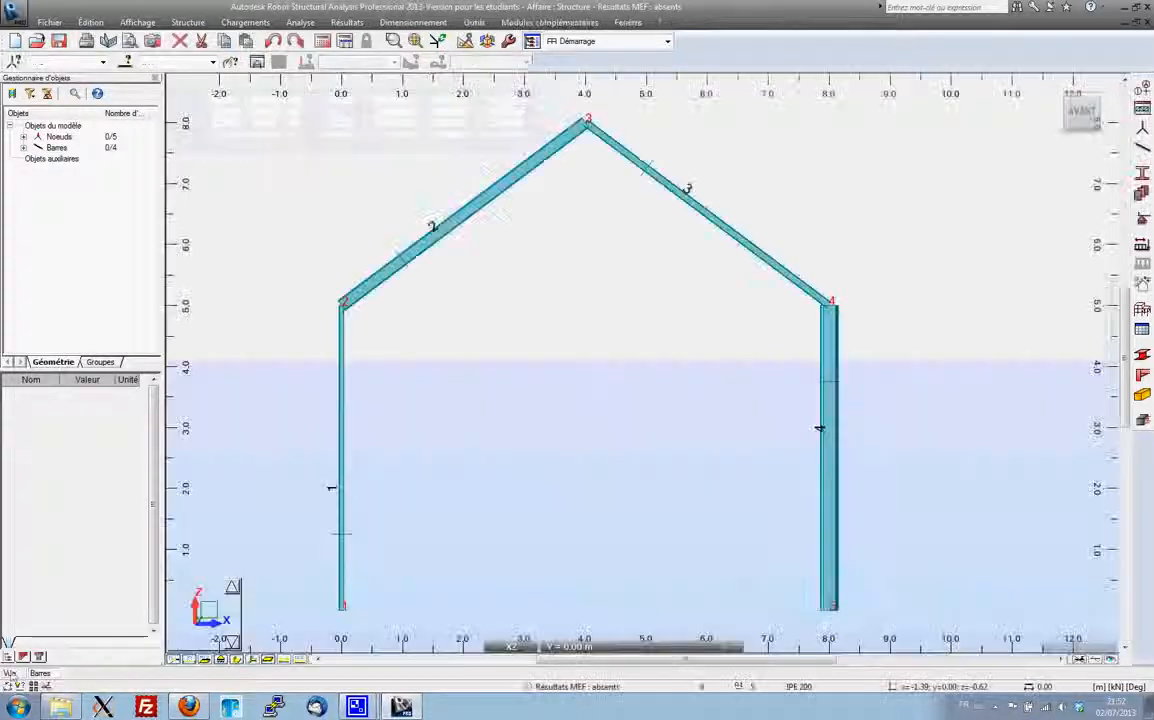
middle_drag(786, 316, 736, 312)
scroll(736, 312, down, 1)
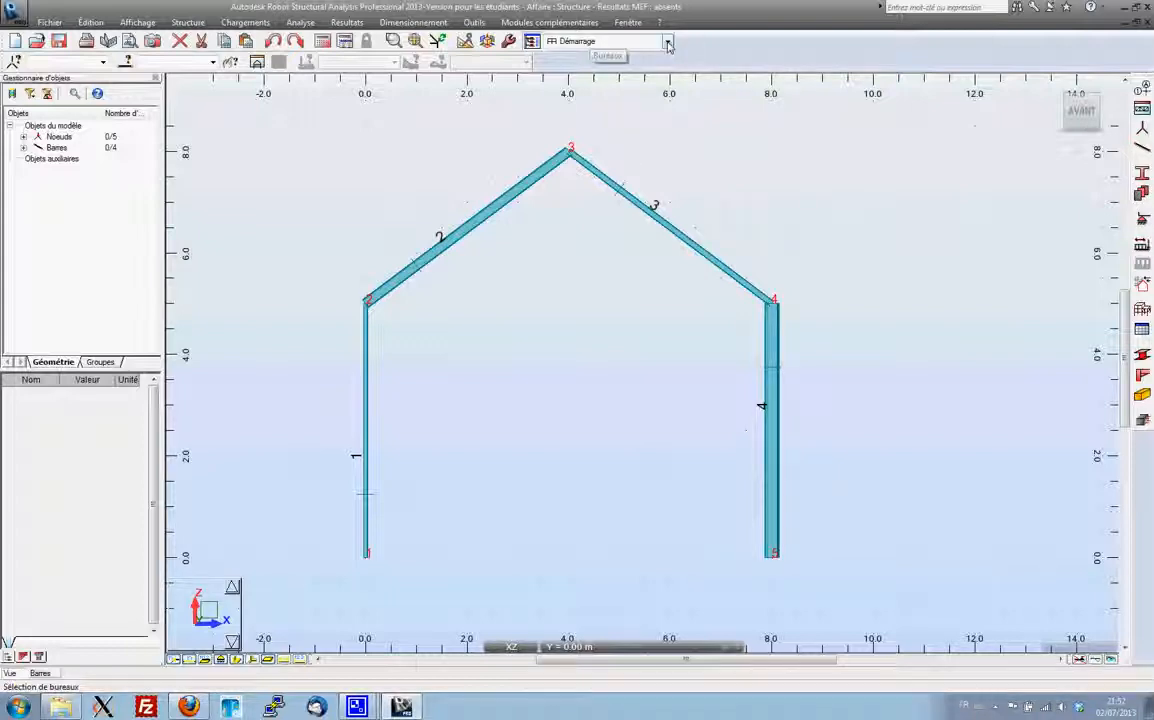
Step: Switch to the Appuis layout and assign Encastrement supports to column base nodes 1 and 5
click(668, 43)
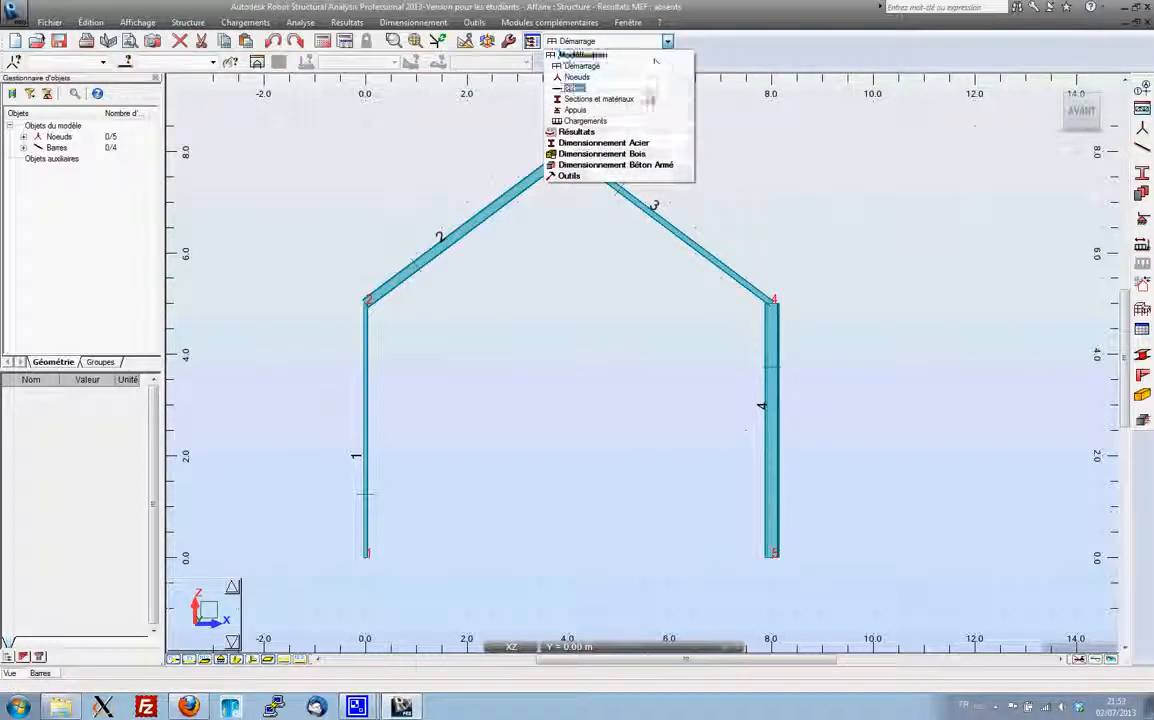
click(641, 111)
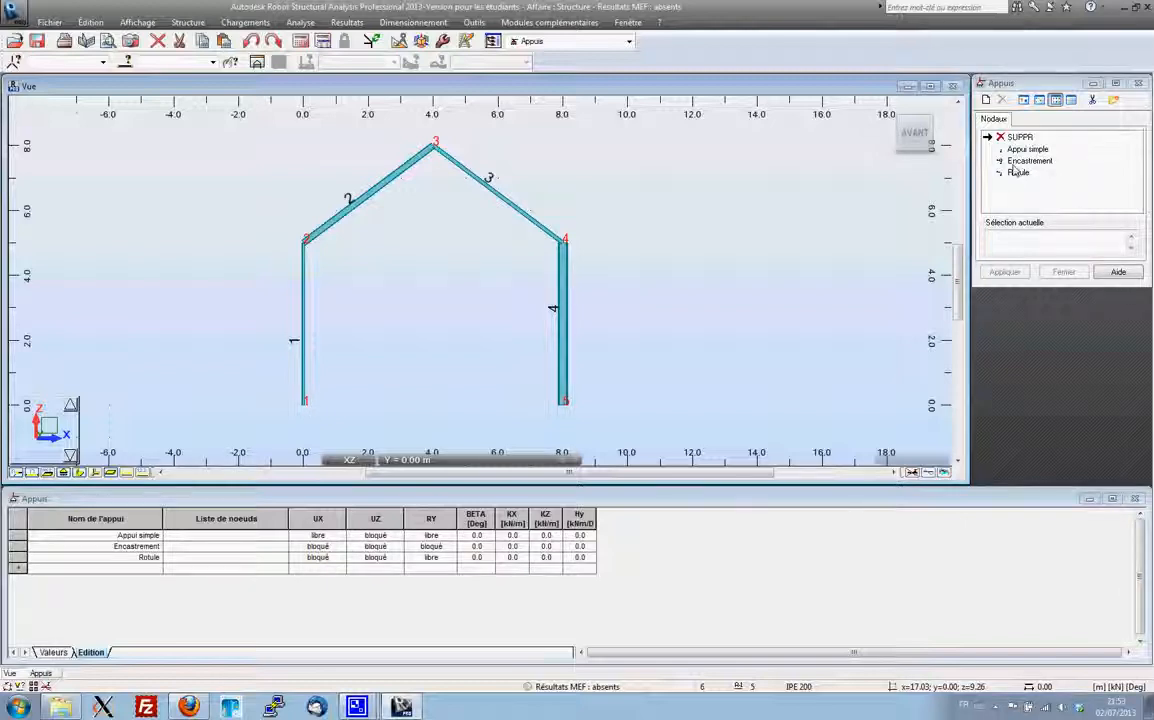
click(1014, 166)
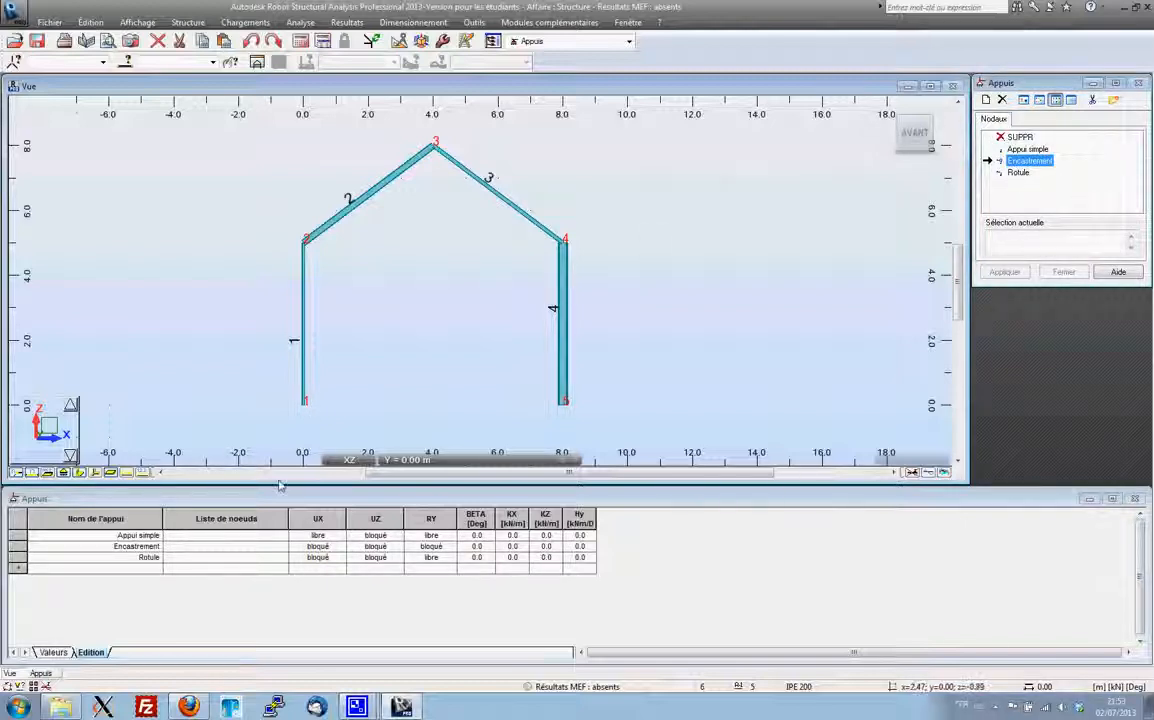
click(304, 404)
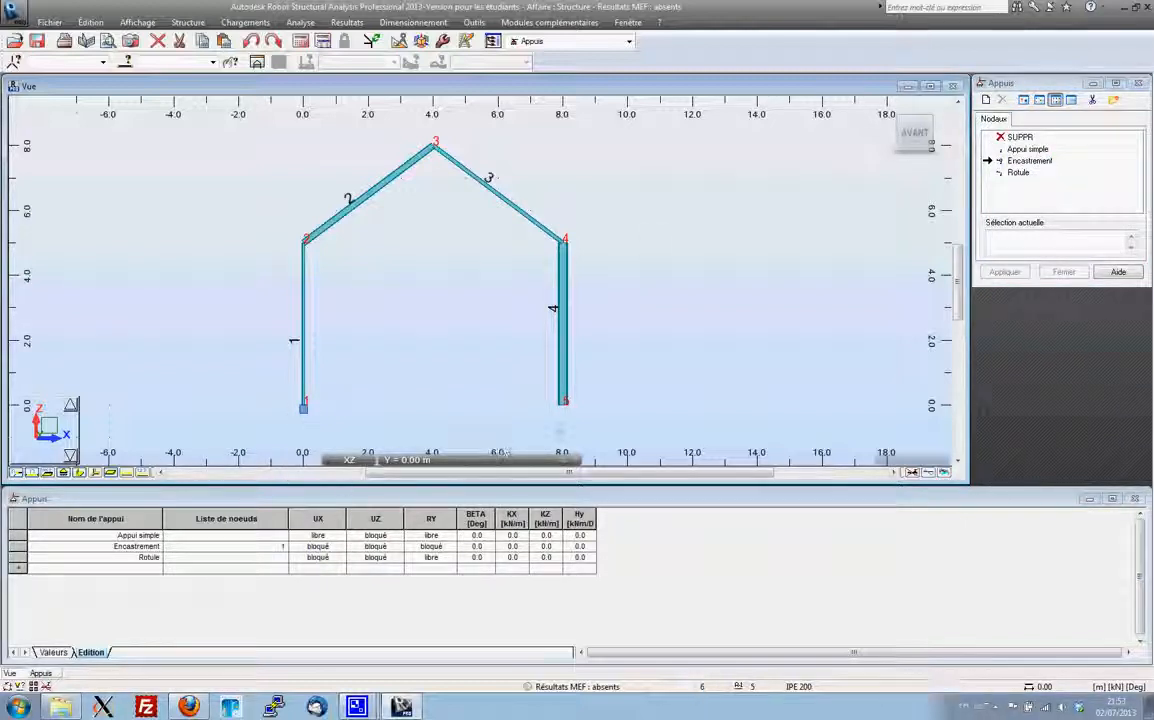
click(566, 406)
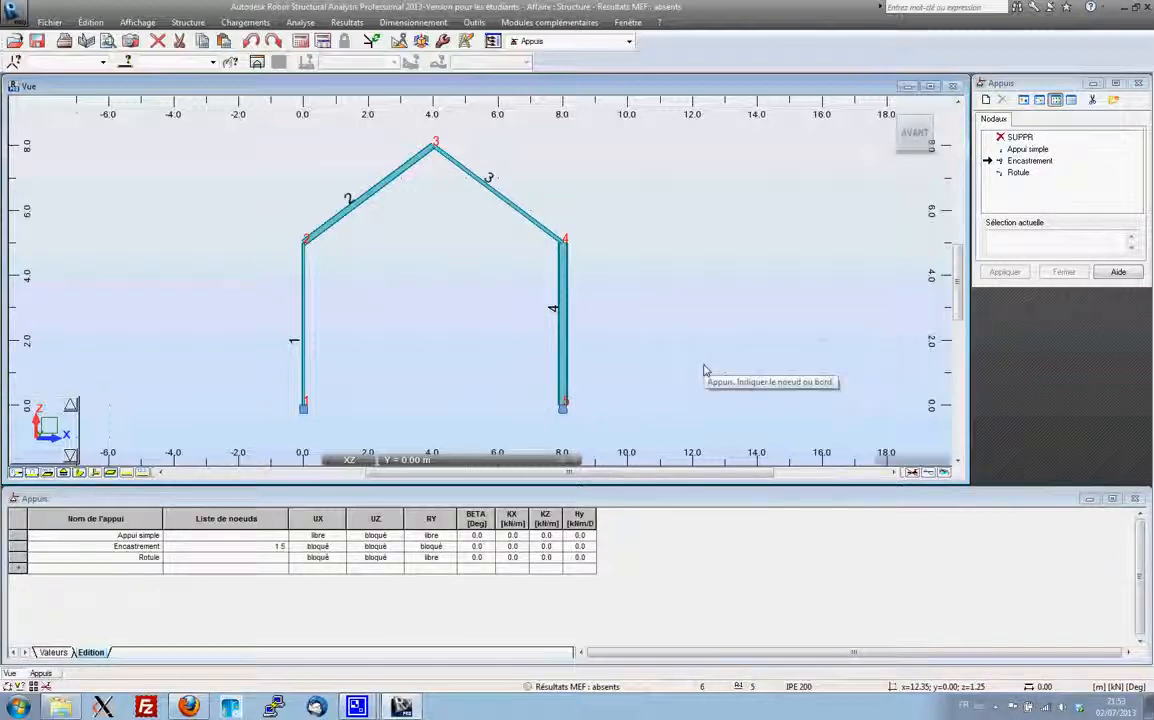
Step: Delete the support at node 5 and assign an Encastrement support there again
click(1030, 142)
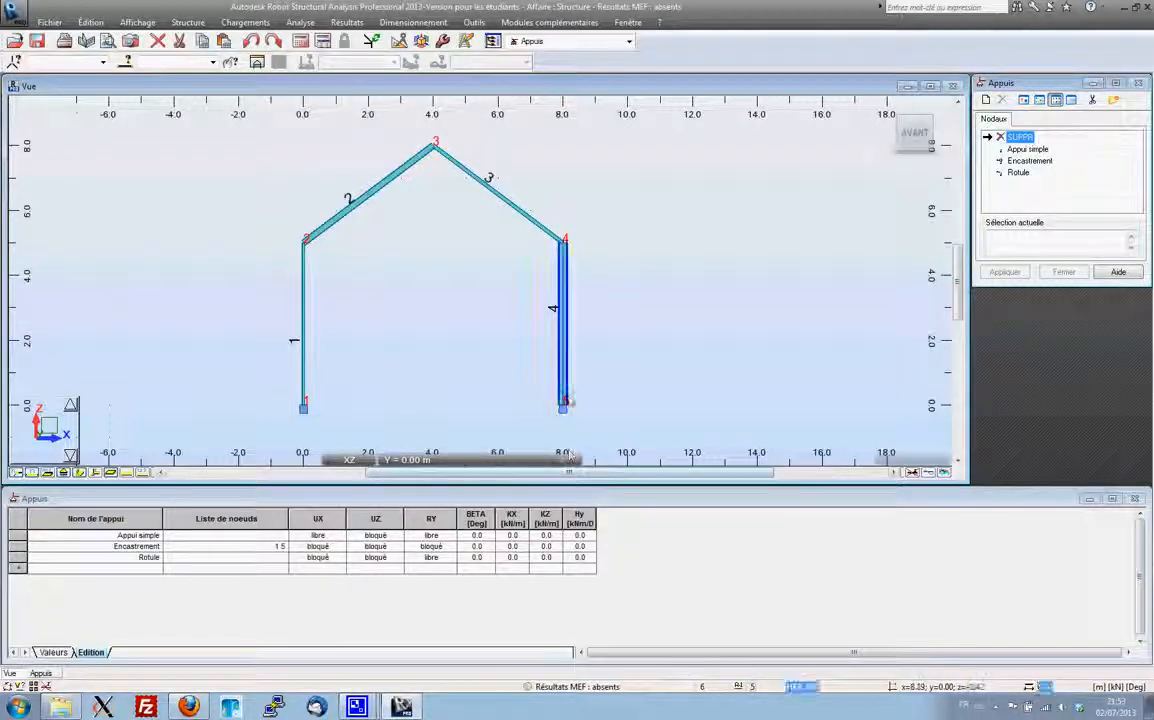
click(566, 405)
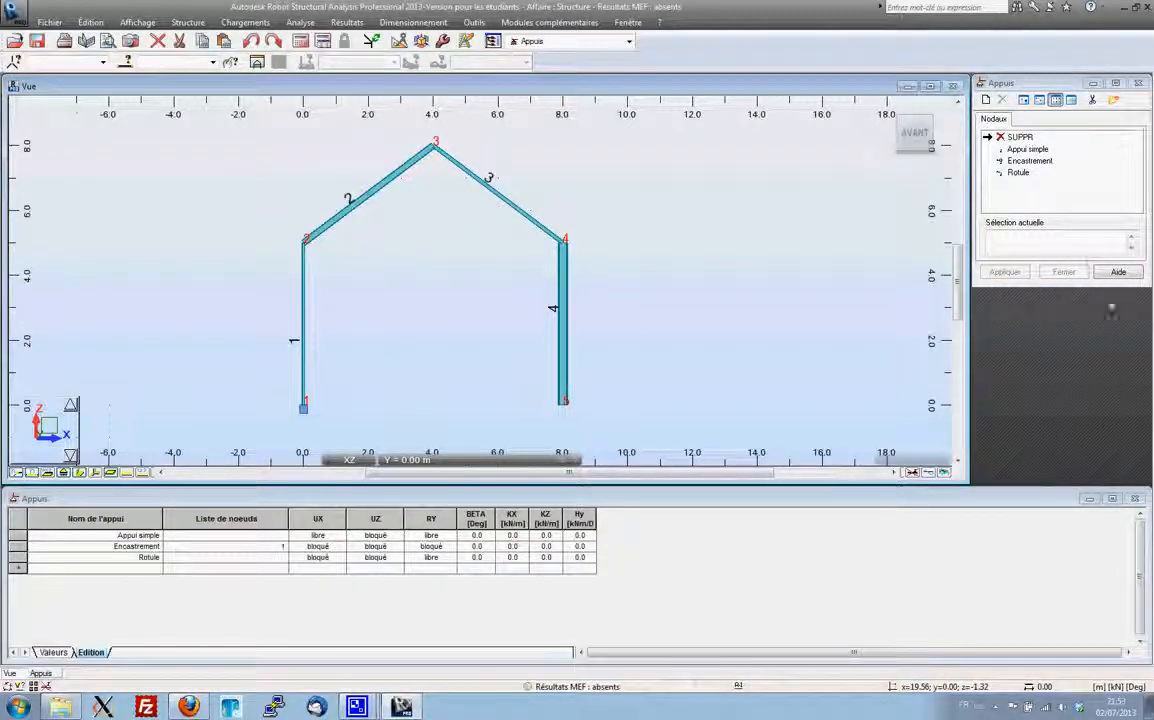
click(1030, 160)
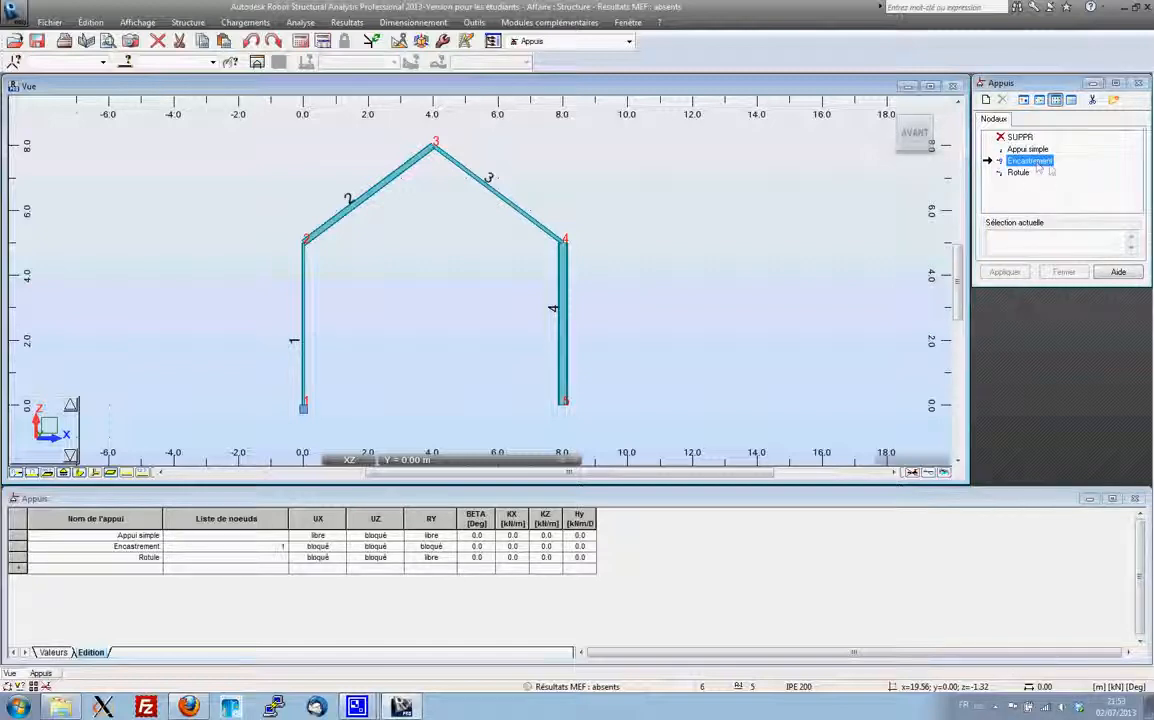
click(563, 410)
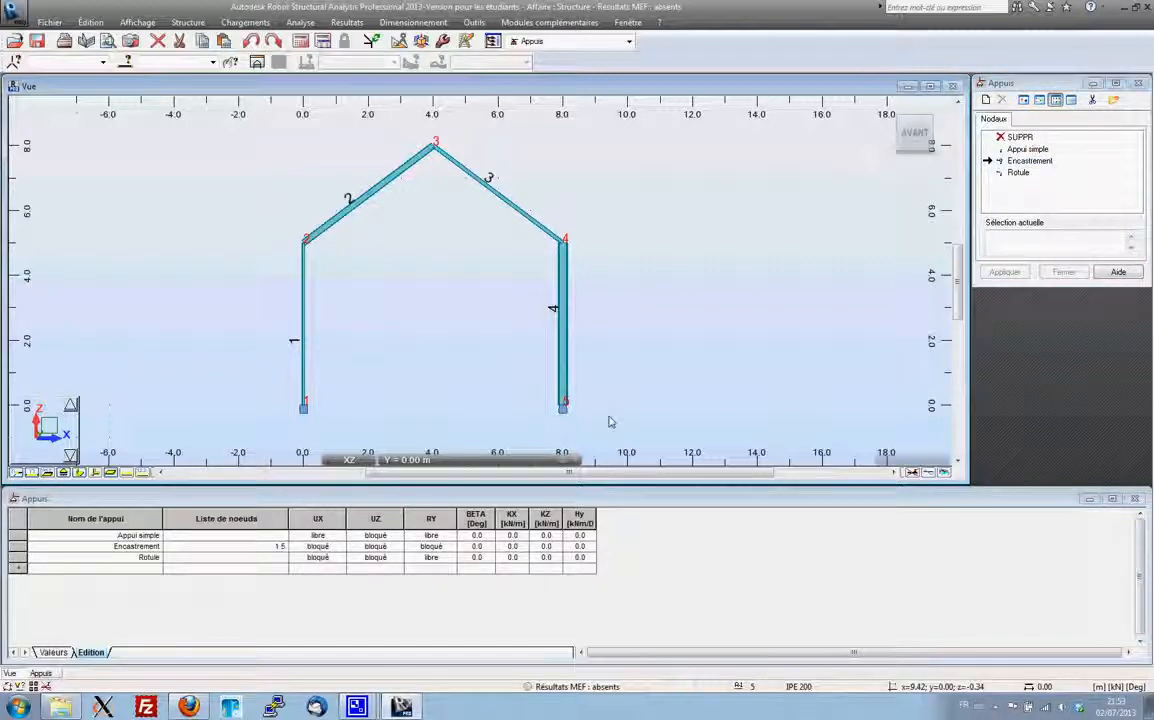
Step: Return to the Démarrage layout and hide the section shapes so the bars show as simple lines
click(620, 42)
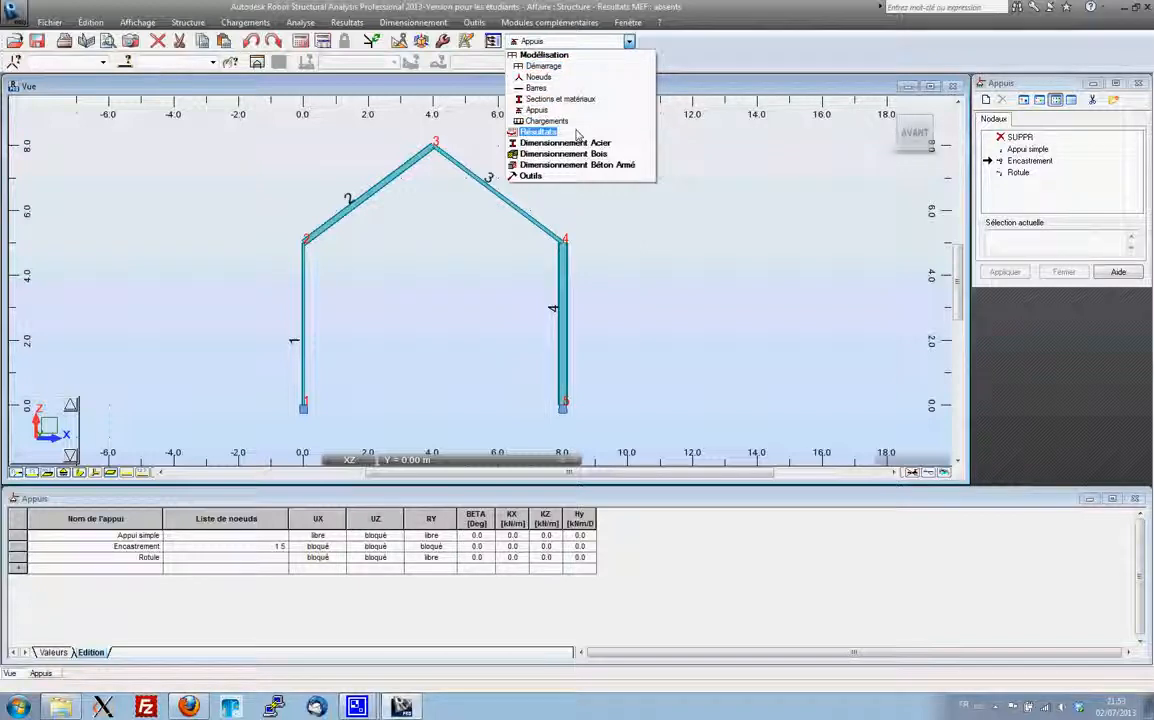
click(543, 65)
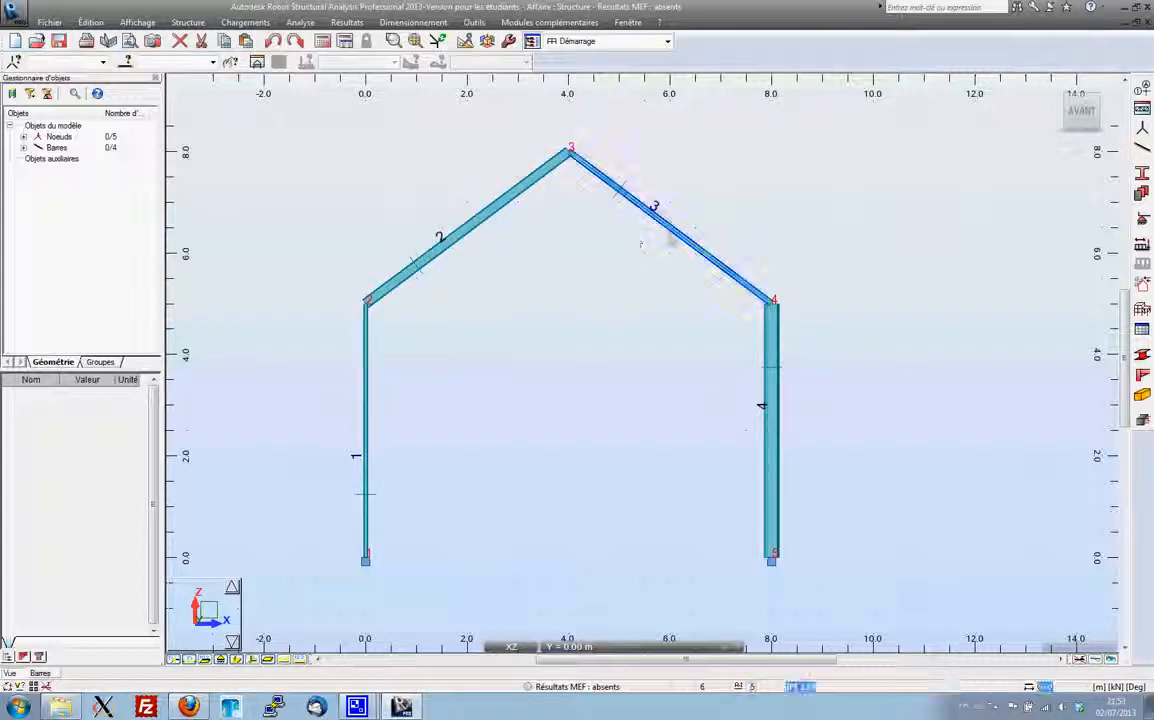
middle_drag(616, 376, 500, 353)
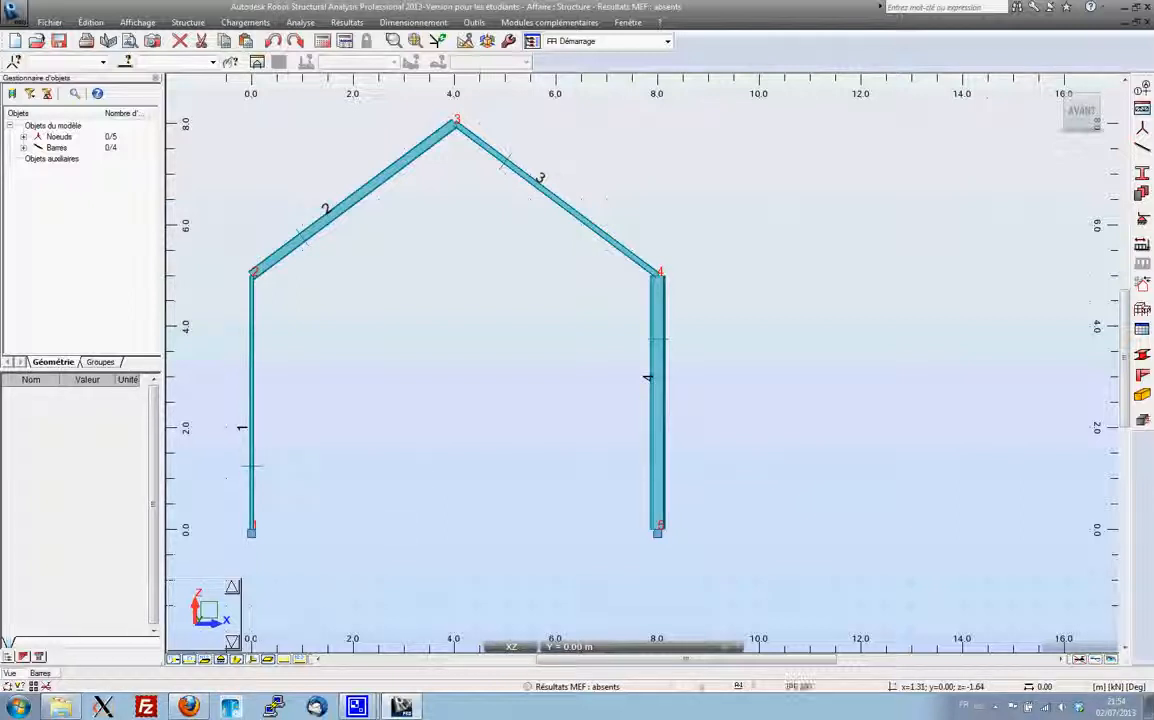
click(236, 659)
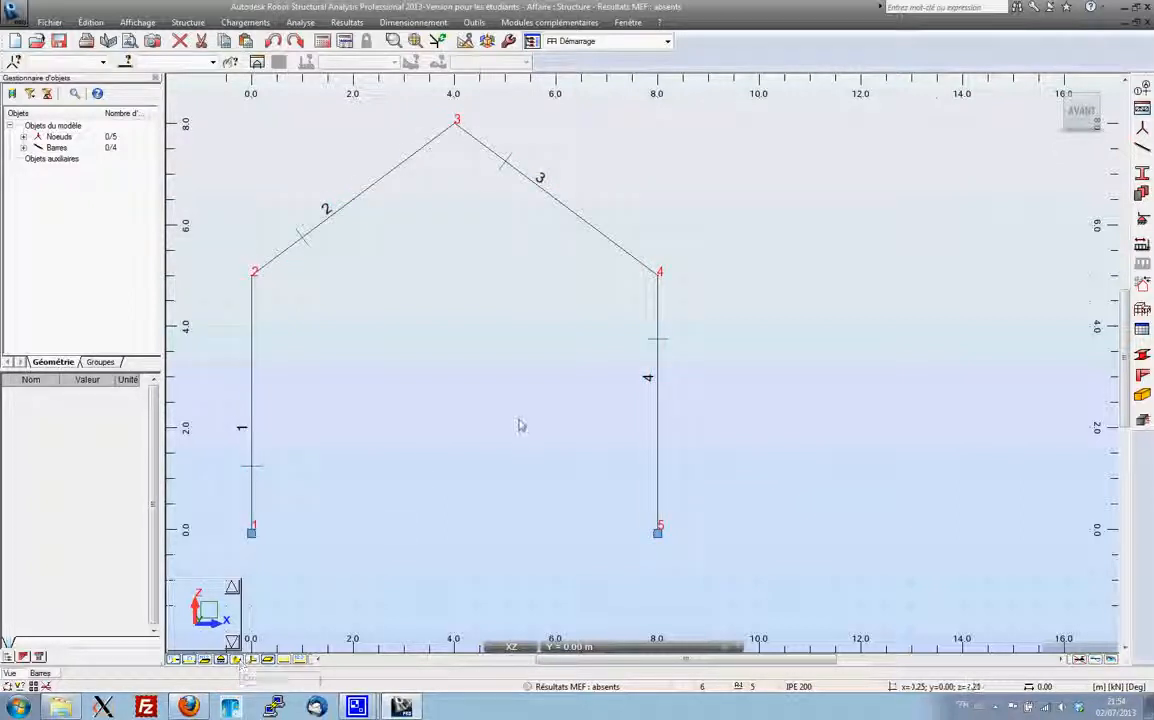
mouse_move(523, 425)
middle_down()
mouse_move(508, 435)
mouse_move(528, 430)
middle_up()
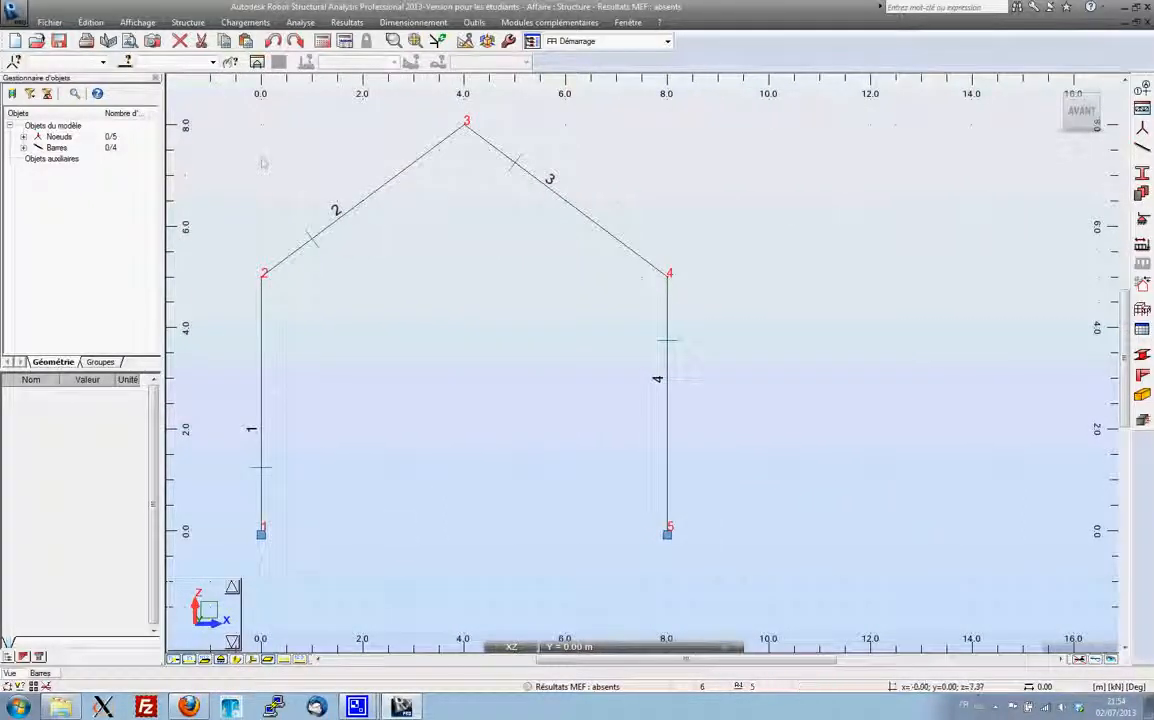
Step: Assign ART-ENC releases to bars 2 and 3 with their hinged ends at nodes 2 and 4, and finish defining releases
click(187, 22)
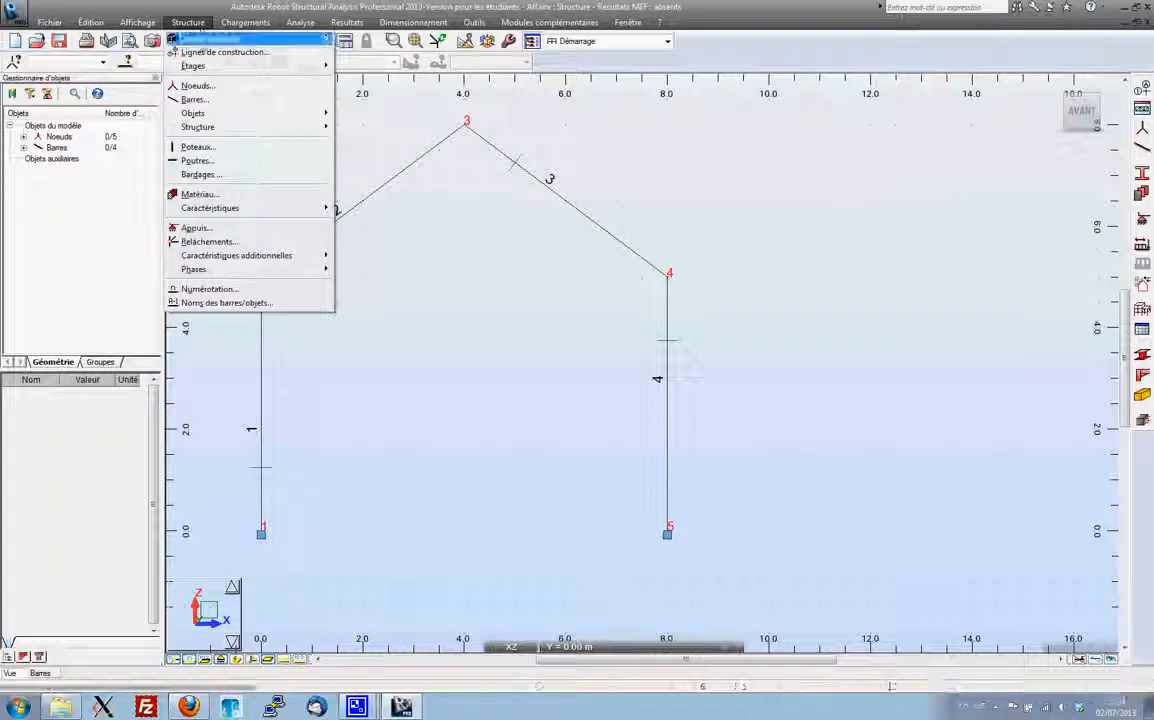
click(205, 242)
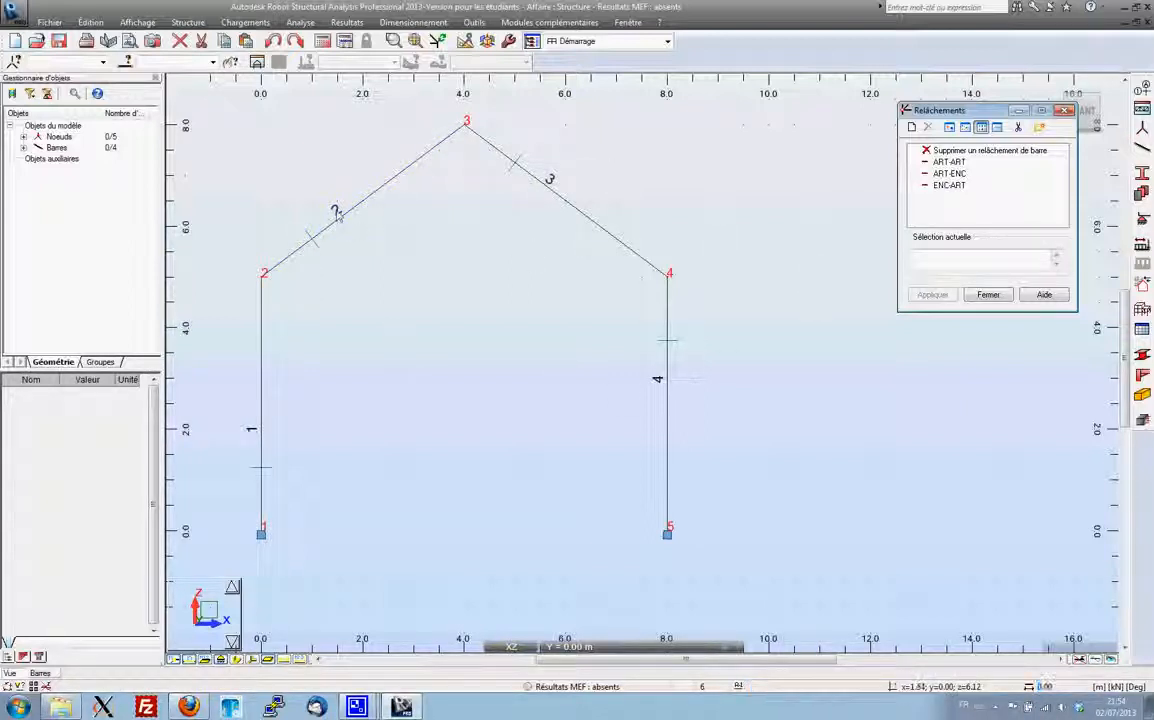
click(947, 174)
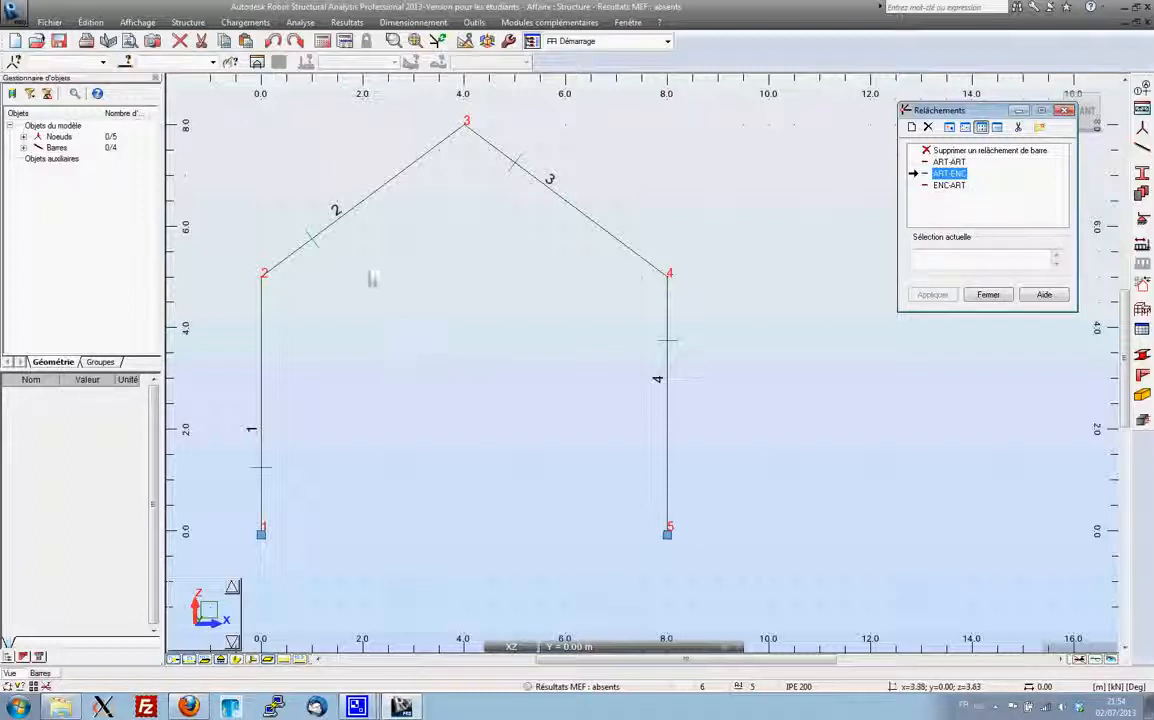
click(293, 263)
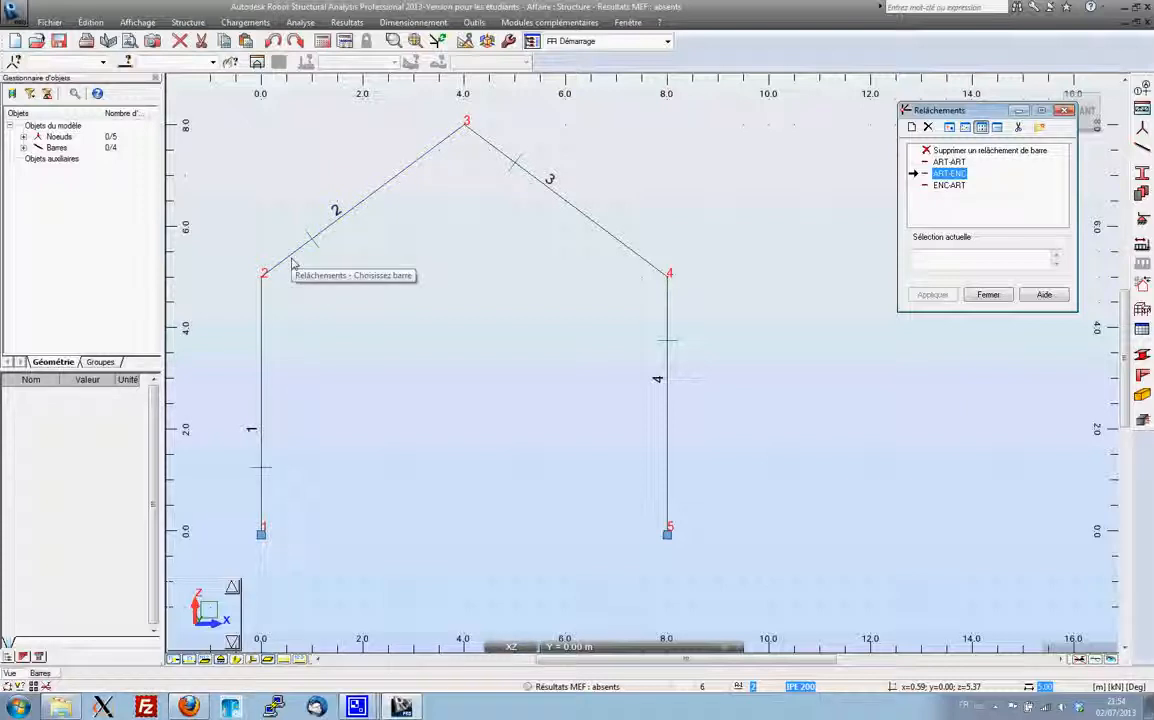
click(292, 259)
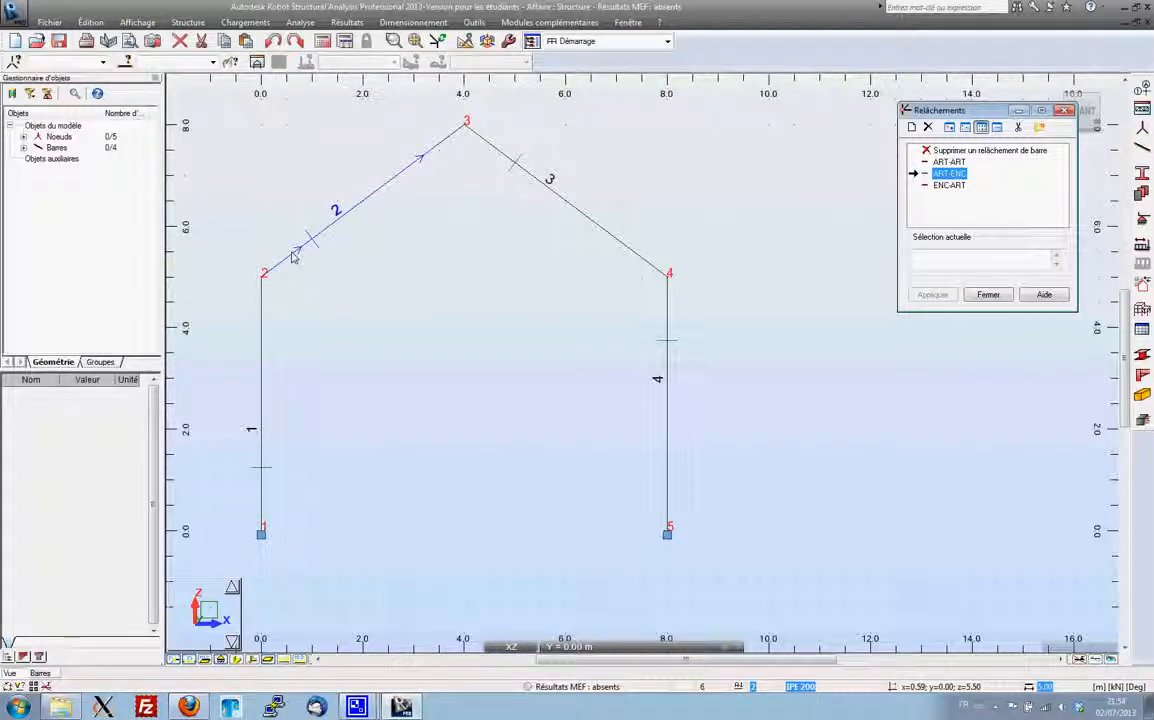
scroll(292, 257, up, 3)
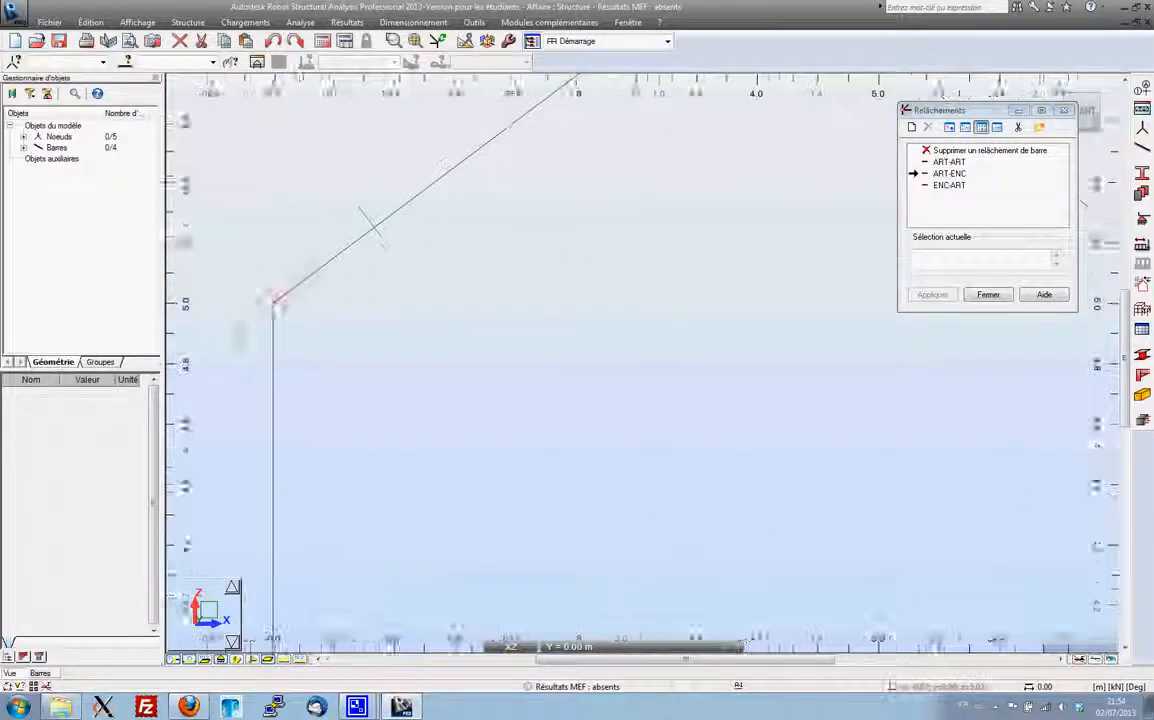
scroll(278, 300, down, 3)
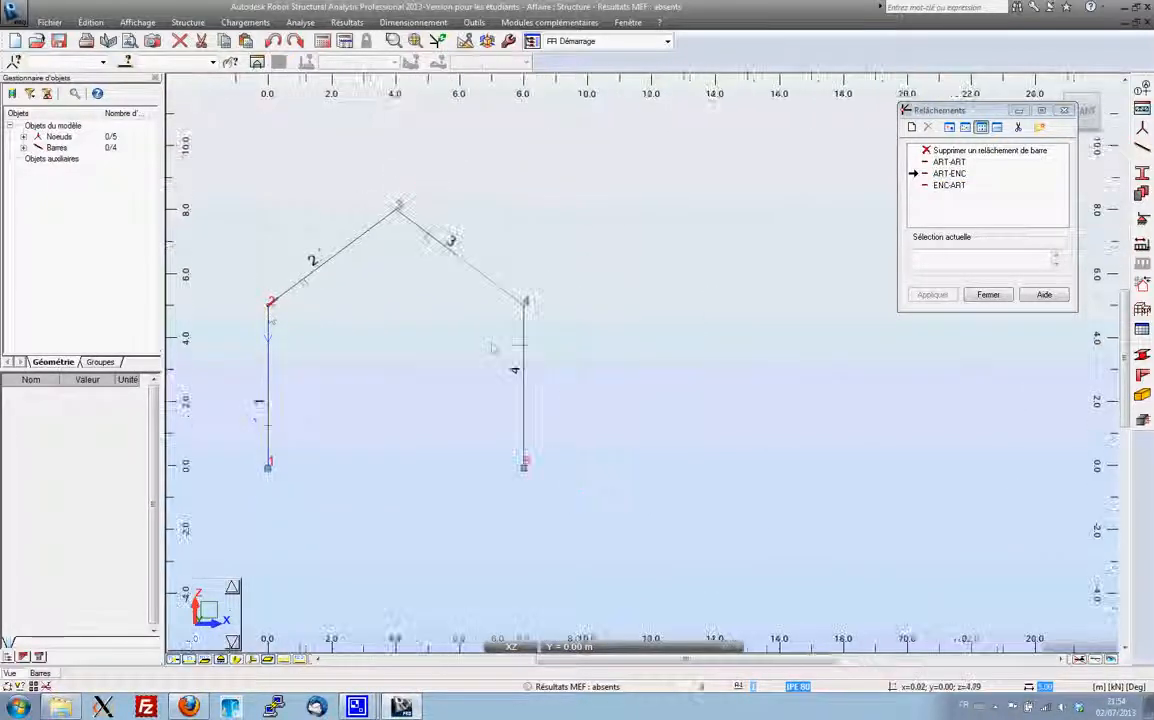
scroll(489, 307, up, 2)
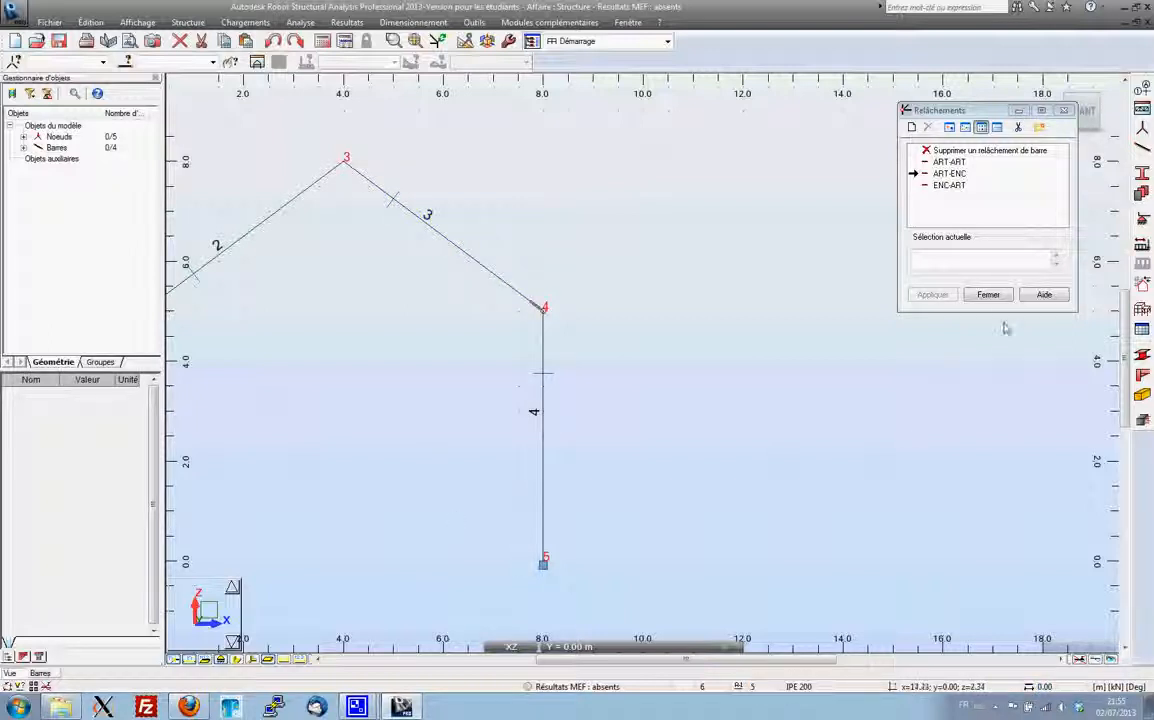
click(940, 151)
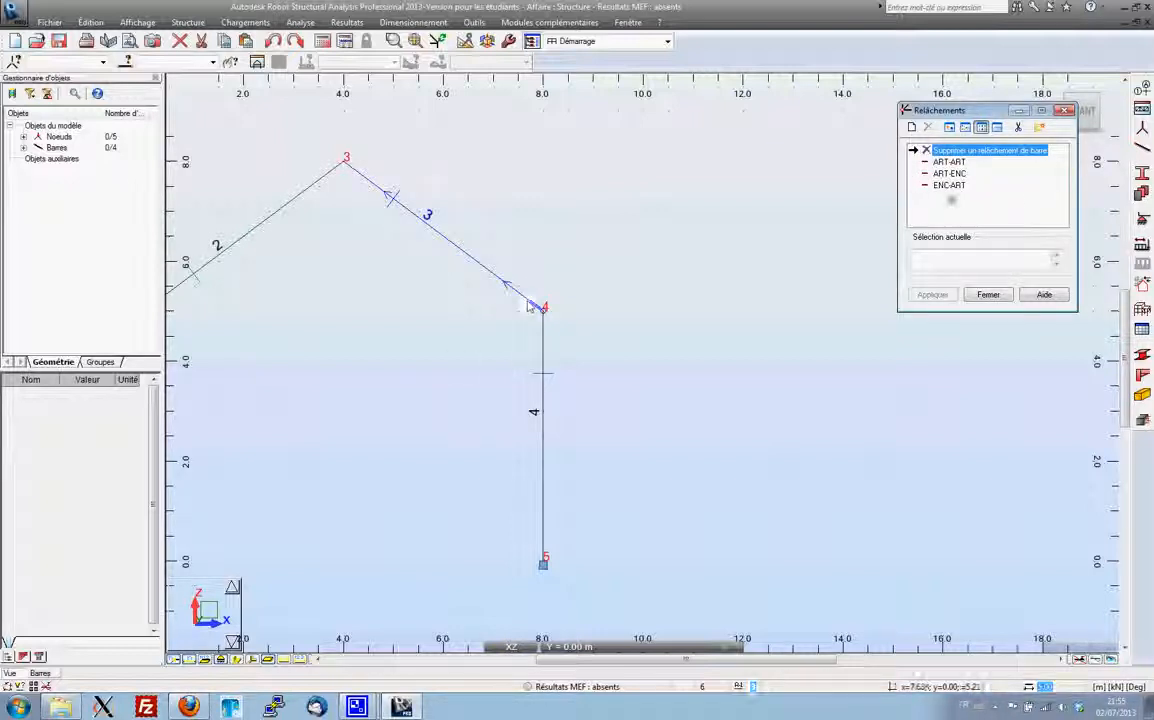
click(988, 295)
Step: Turn on the Relâchements attribute in the display settings for the whole portal frame, keeping the Standard template
middle_drag(648, 296, 633, 233)
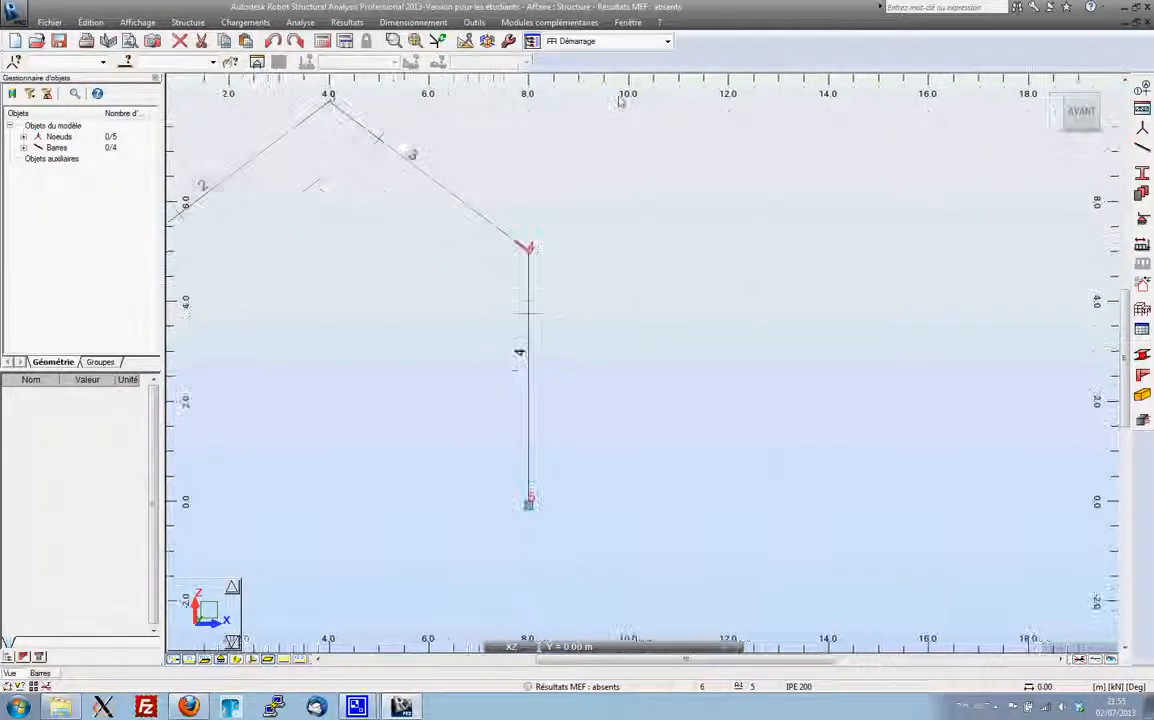
middle_drag(515, 306, 692, 340)
scroll(698, 341, down, 2)
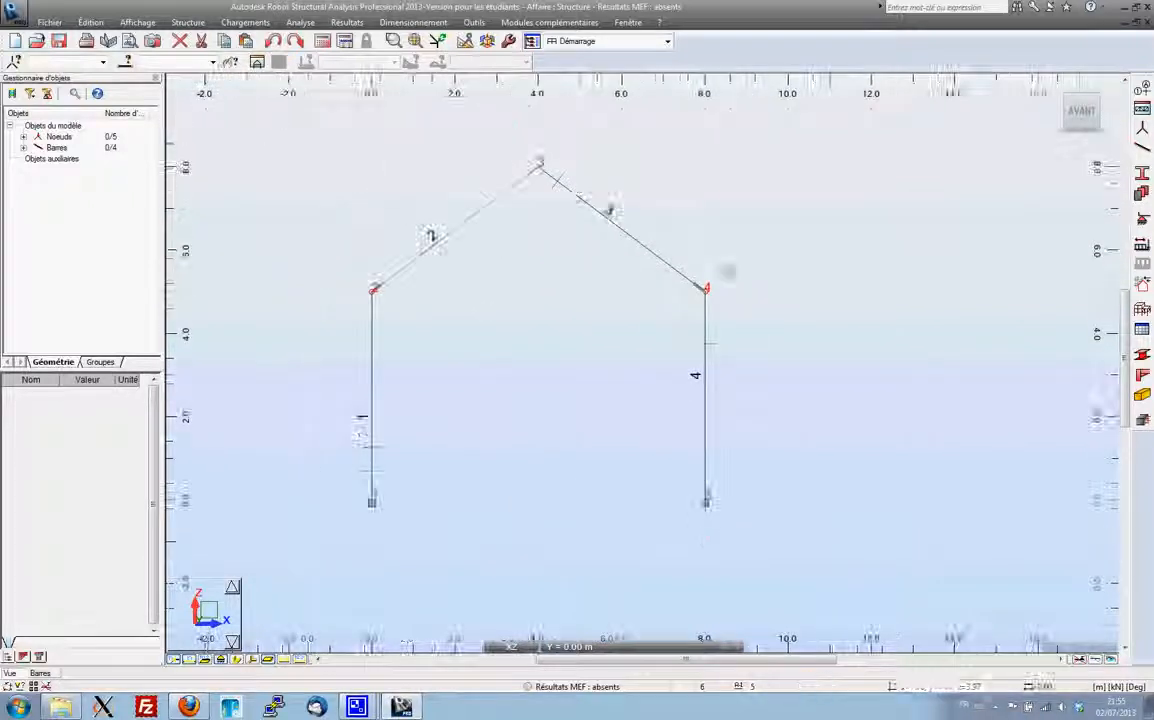
scroll(718, 277, up, 2)
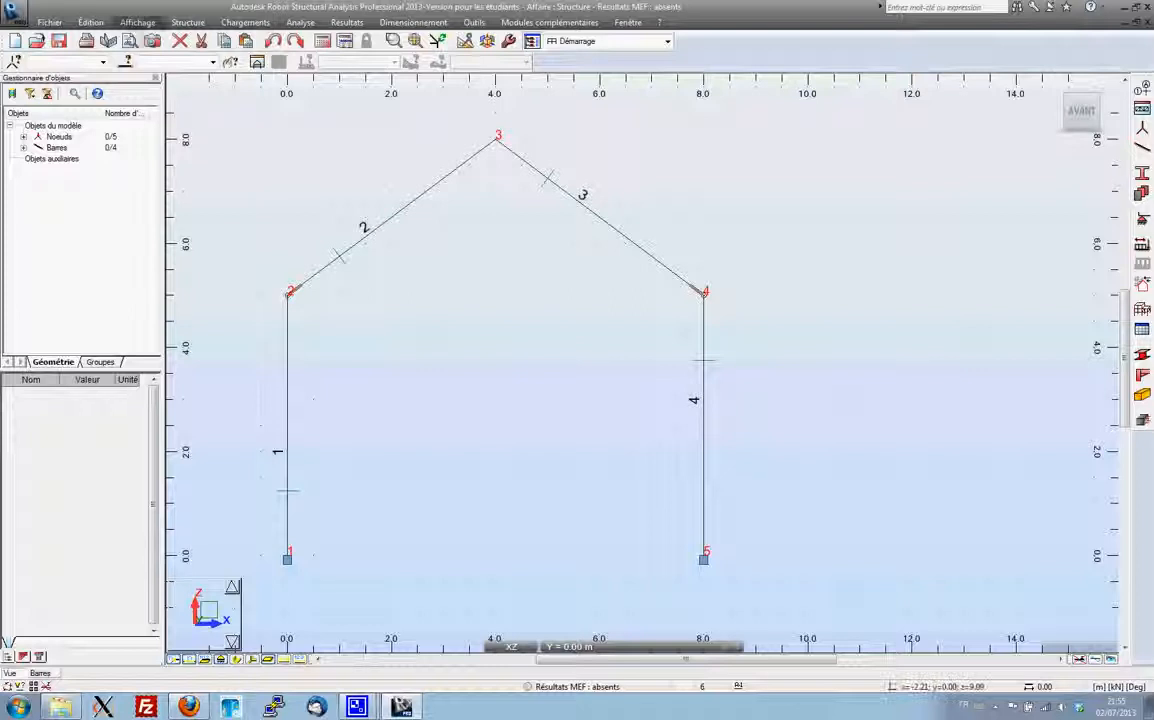
click(137, 22)
click(160, 155)
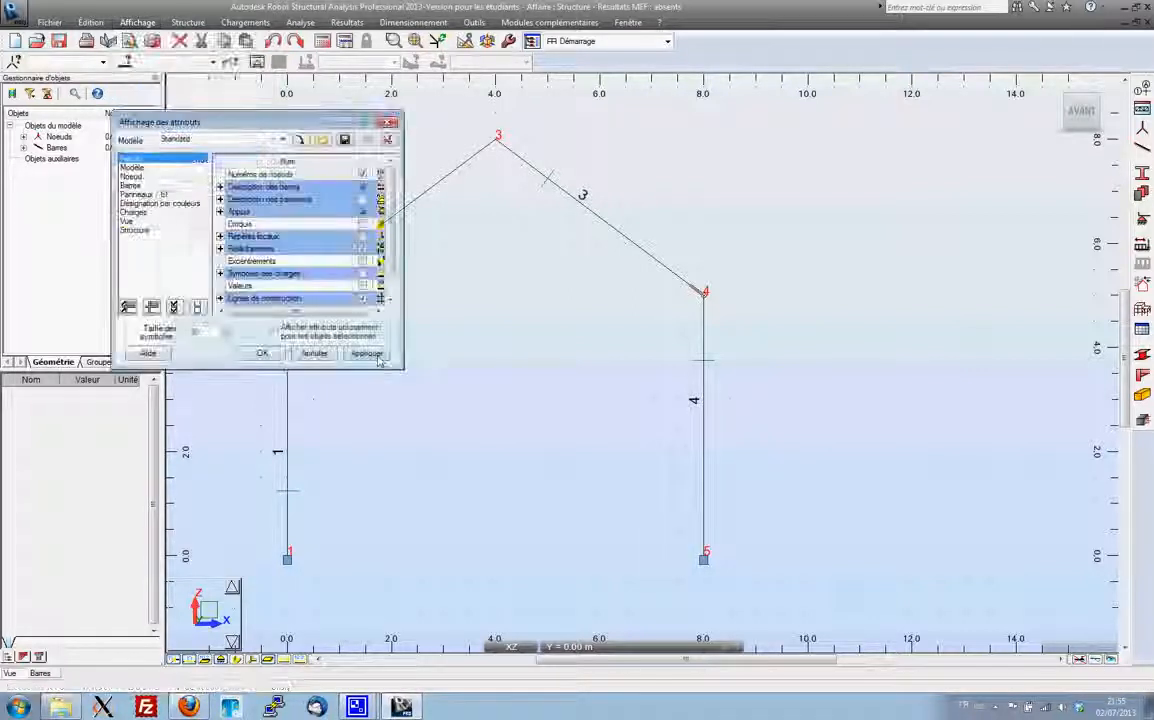
click(362, 248)
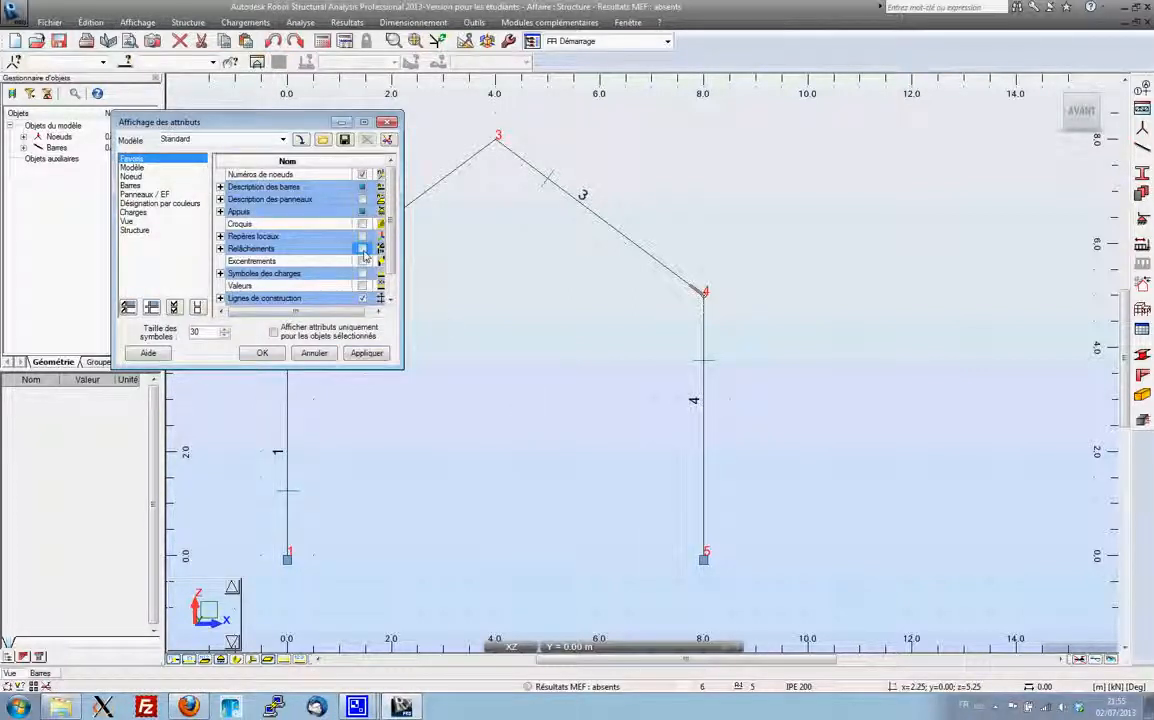
click(362, 248)
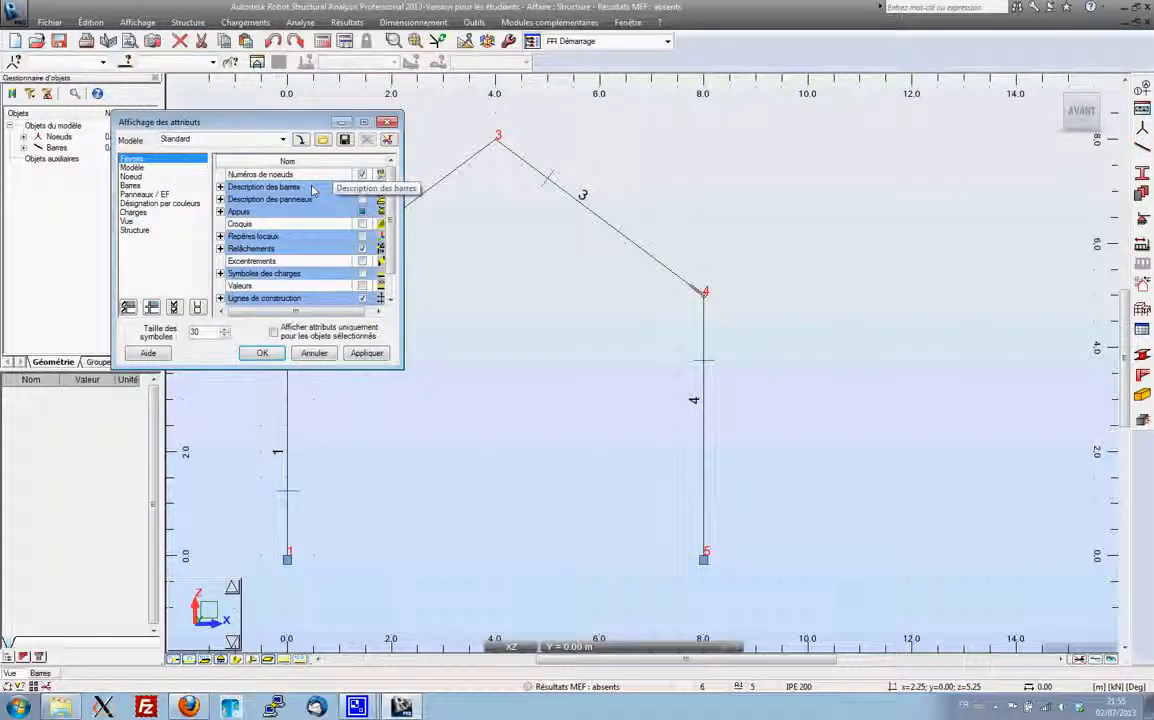
click(262, 353)
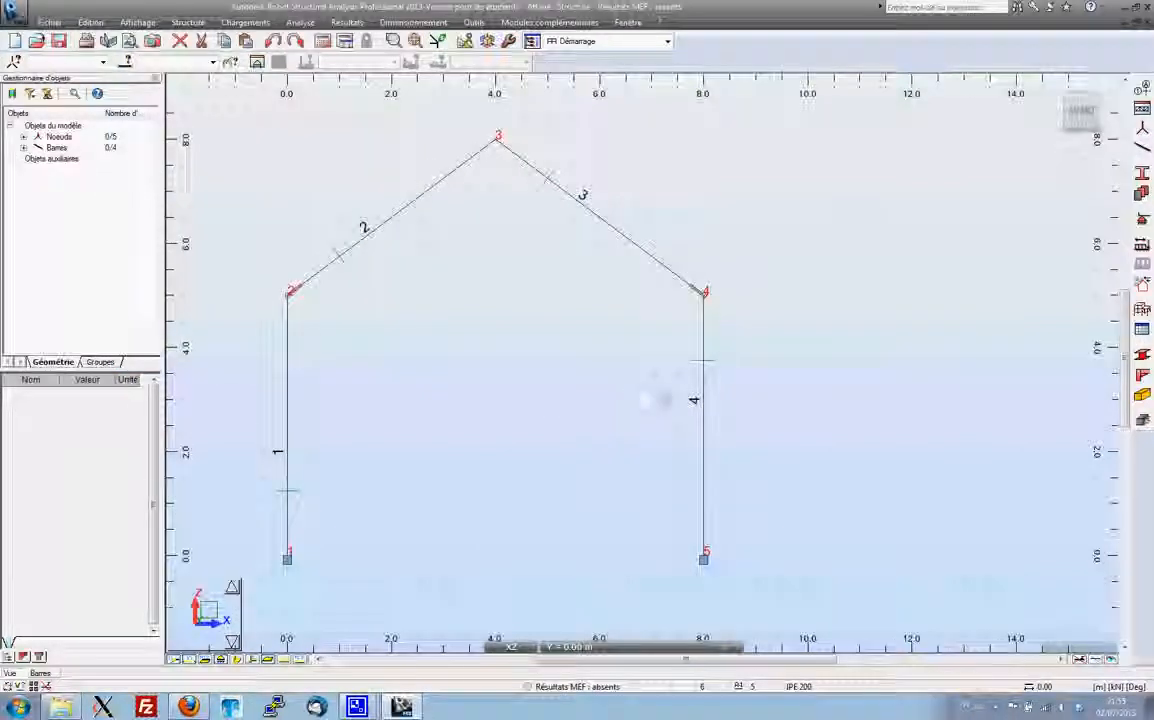
middle_drag(658, 400, 773, 384)
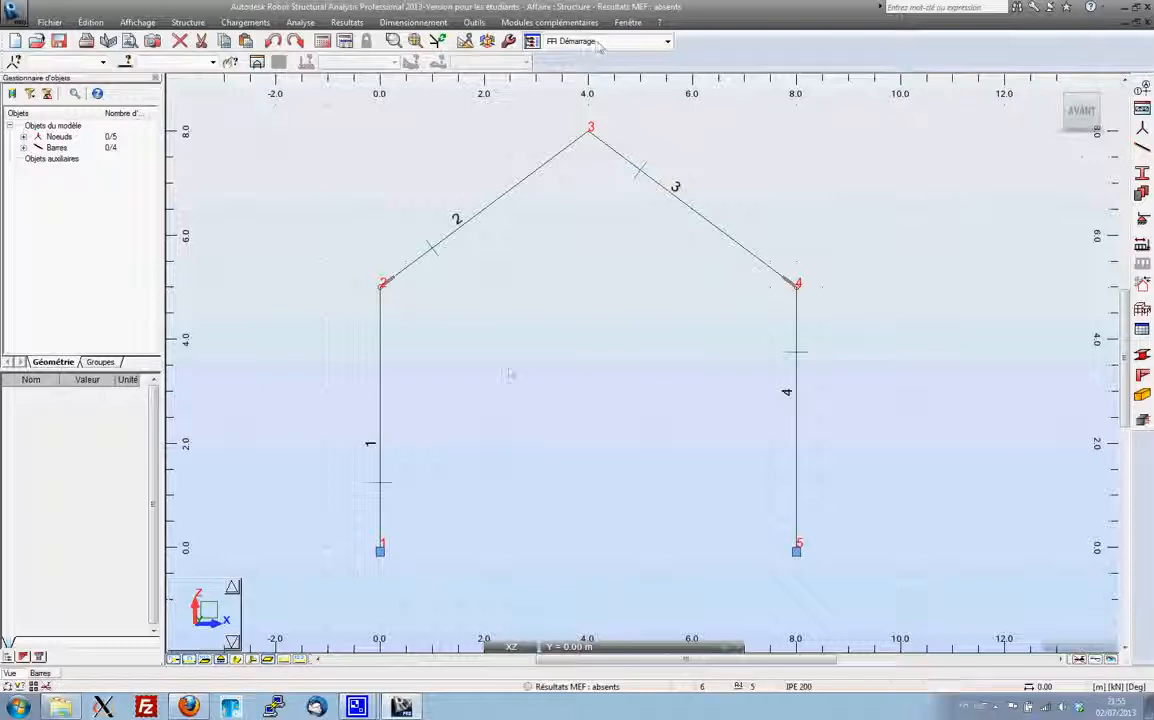
click(362, 684)
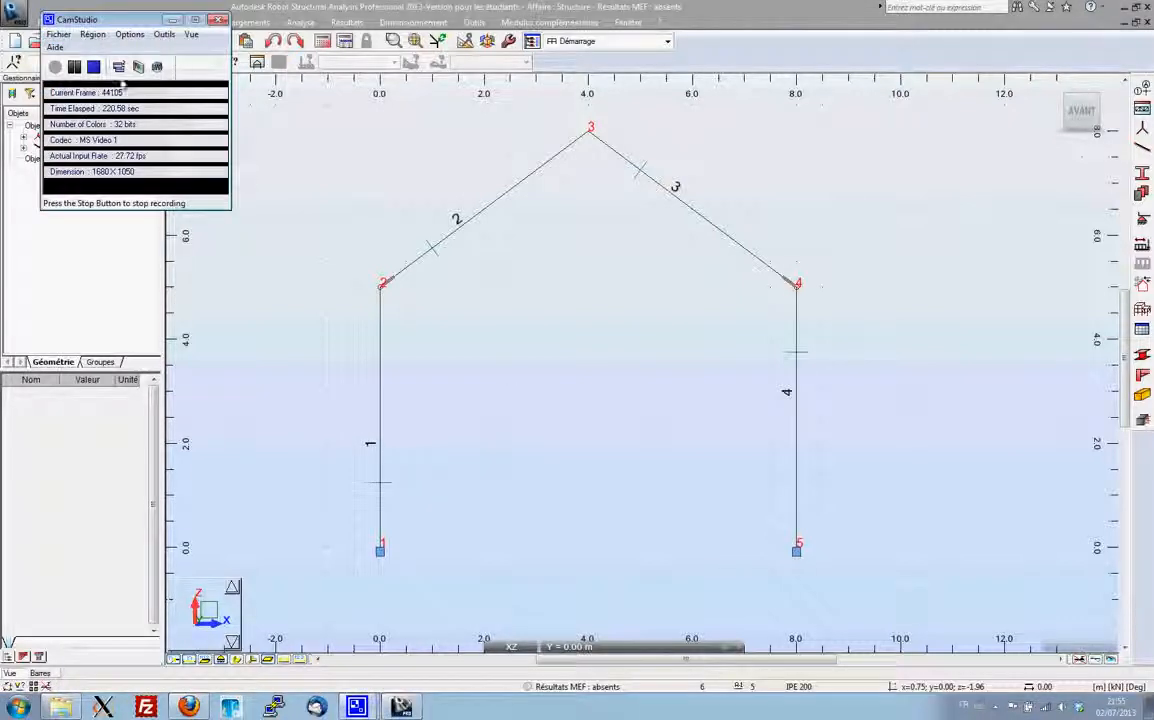